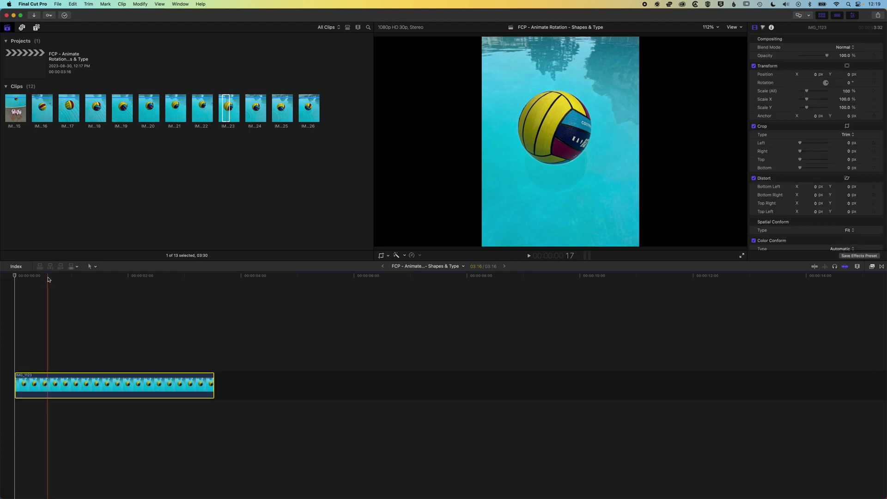
# - Extend the end of the IMG_1123 clip so that it lasts about 6:07
pyautogui.press('super+equal')
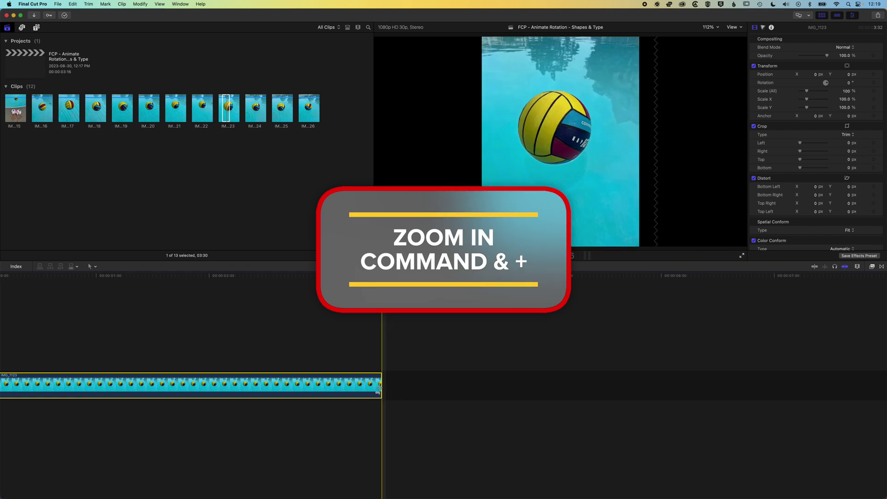
pyautogui.moveTo(380, 388); pyautogui.dragTo(683, 386)
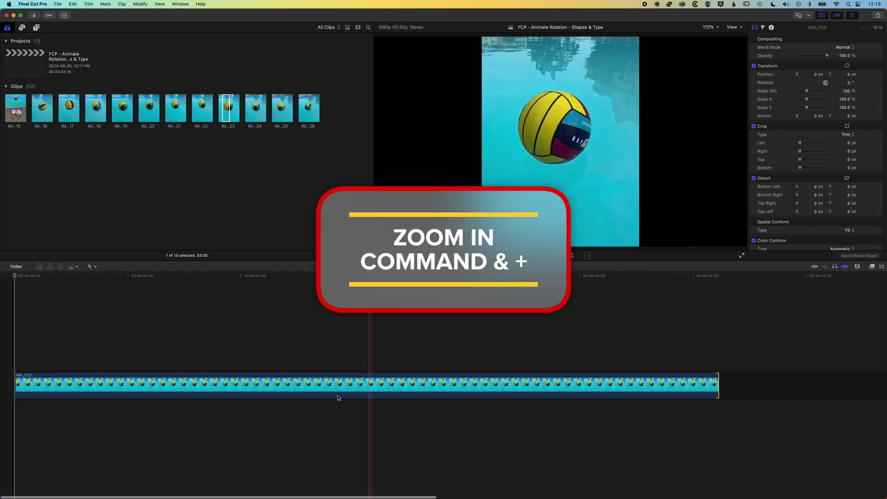
pyautogui.click(191, 276)
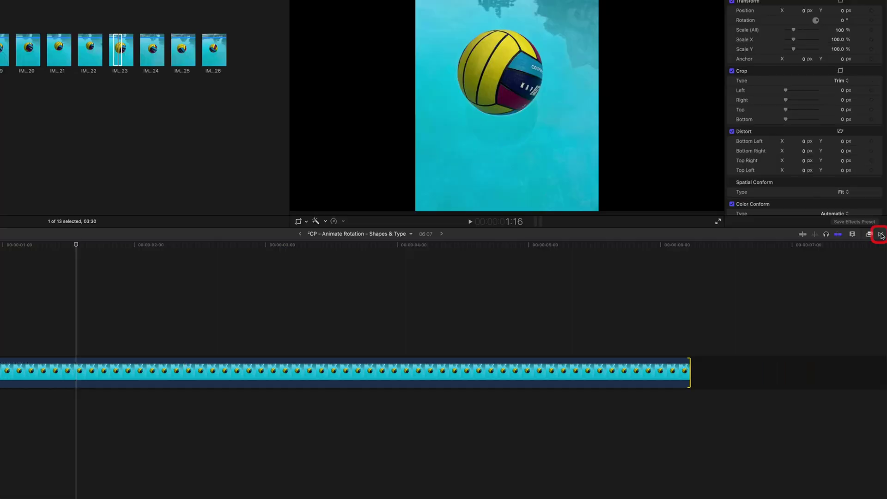
# - Add the Rotate transition from the Movements category to the start of the clip
pyautogui.click(882, 267)
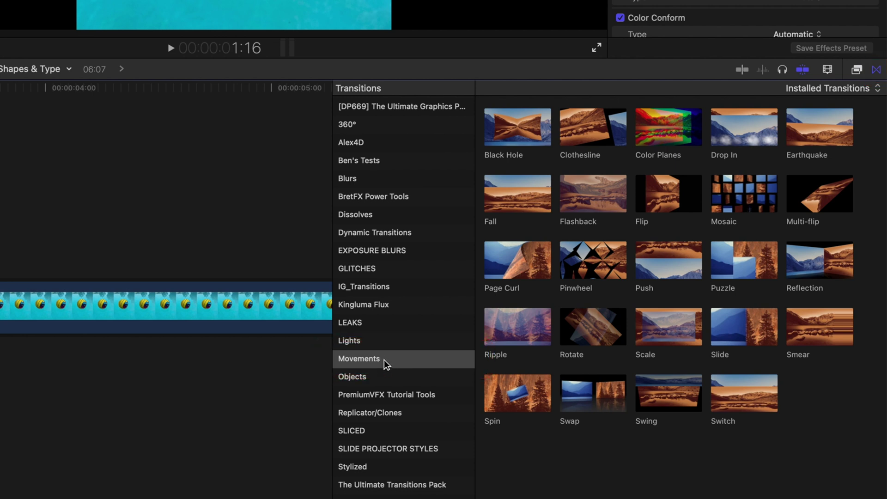
pyautogui.click(595, 335)
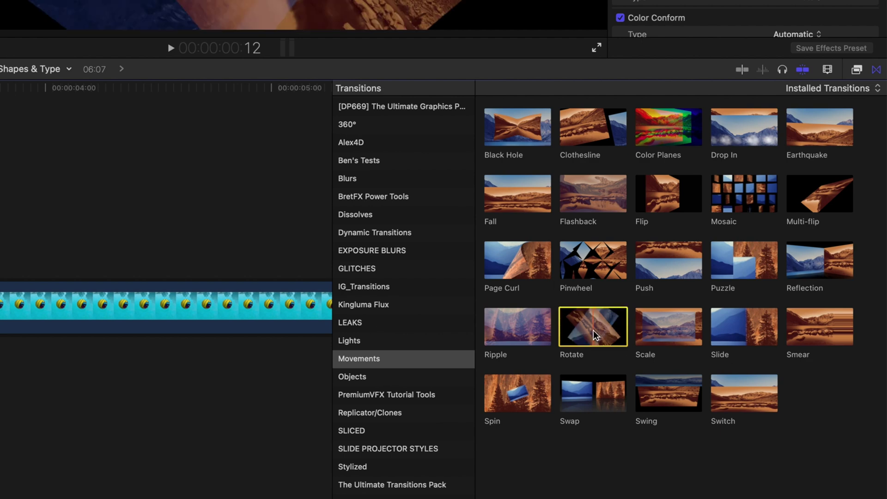
pyautogui.moveTo(595, 334); pyautogui.dragTo(0, 304)
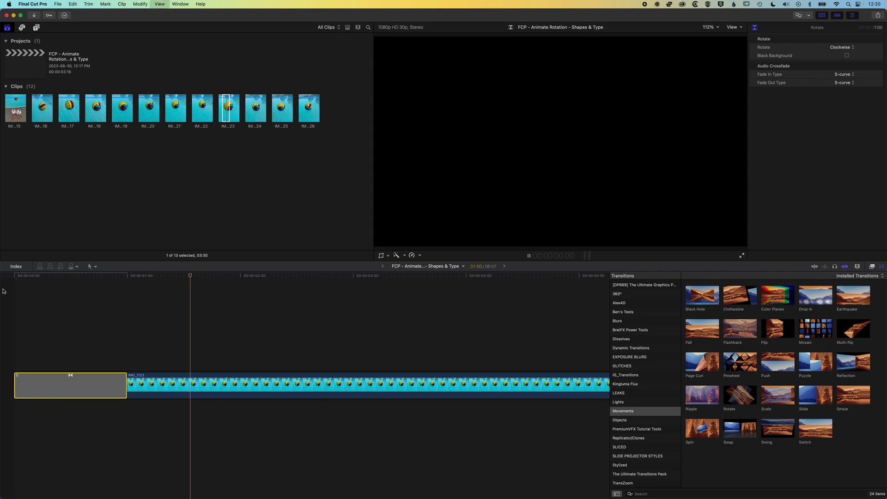
# - Play the timeline from the beginning twice to preview the Rotate transition, stopping after the second pass
pyautogui.press('Home')
pyautogui.press('space')
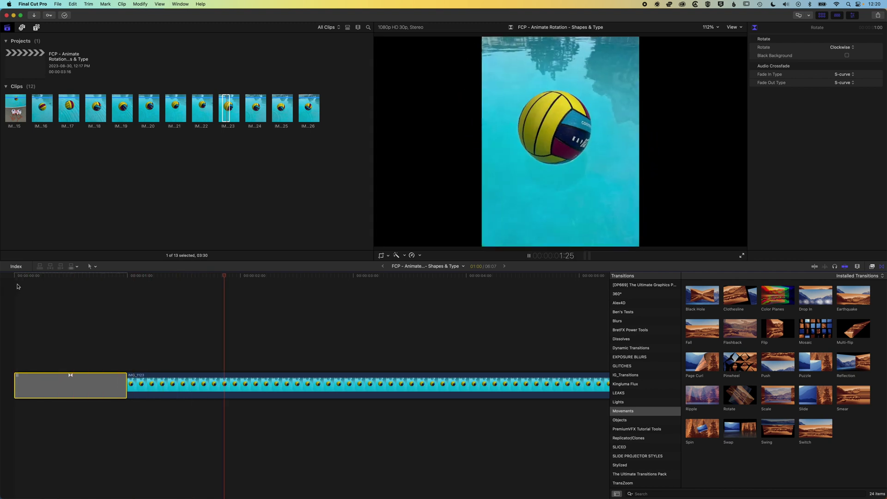
pyautogui.press('space')
pyautogui.press('Home')
pyautogui.press('space')
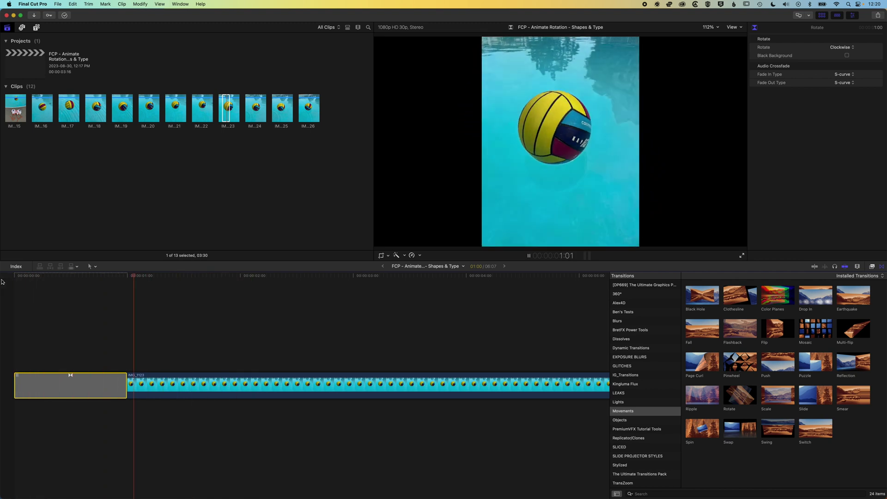
pyautogui.press('space')
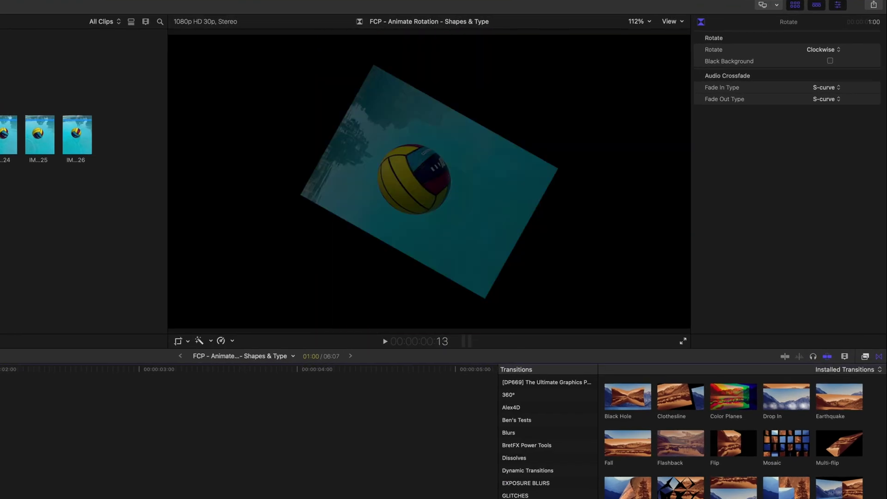
# - Set the Rotate transition's direction to CounterClockwise
pyautogui.click(817, 52)
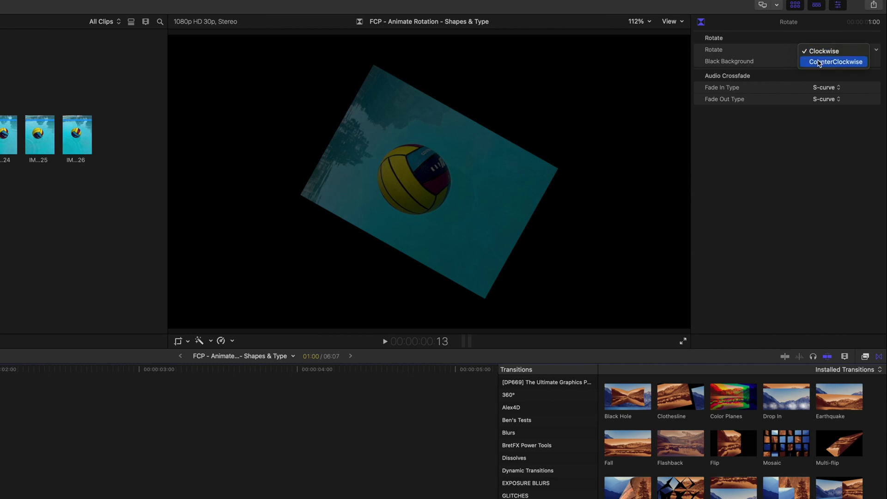
pyautogui.click(819, 63)
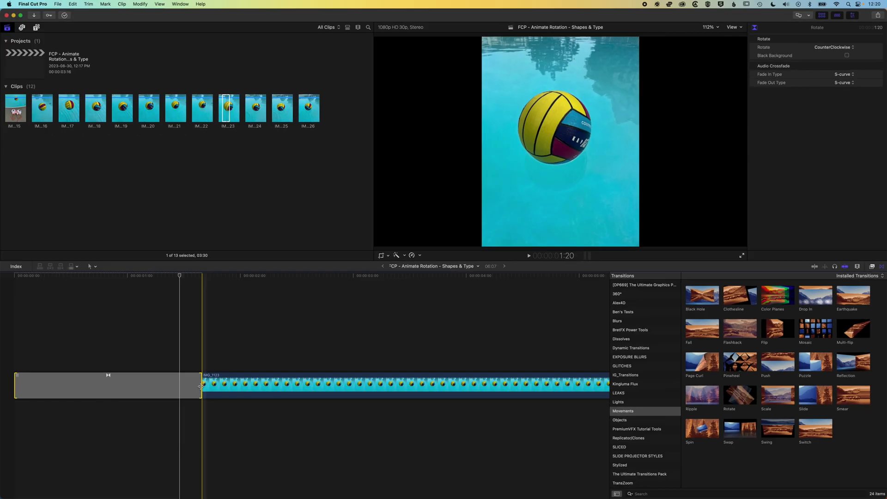
# - Delete the Rotate transition from the start of the clip and hide the transitions browser
pyautogui.click(134, 386)
pyautogui.press('Delete')
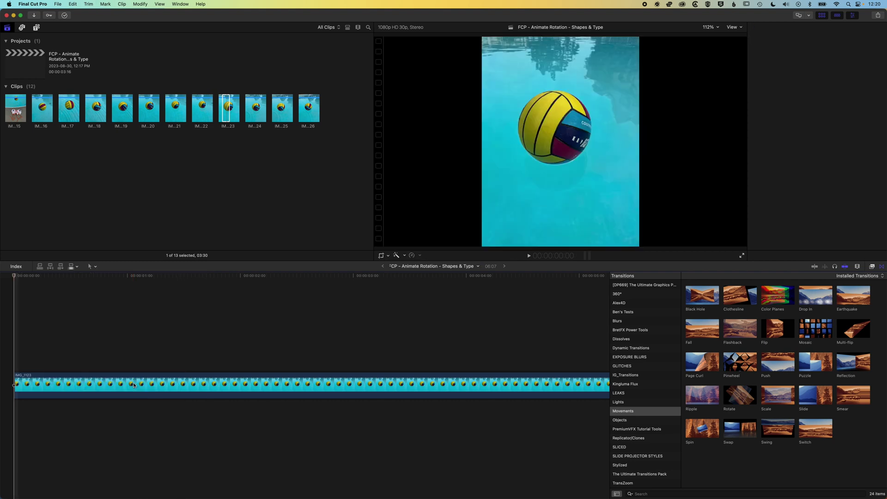
pyautogui.click(883, 267)
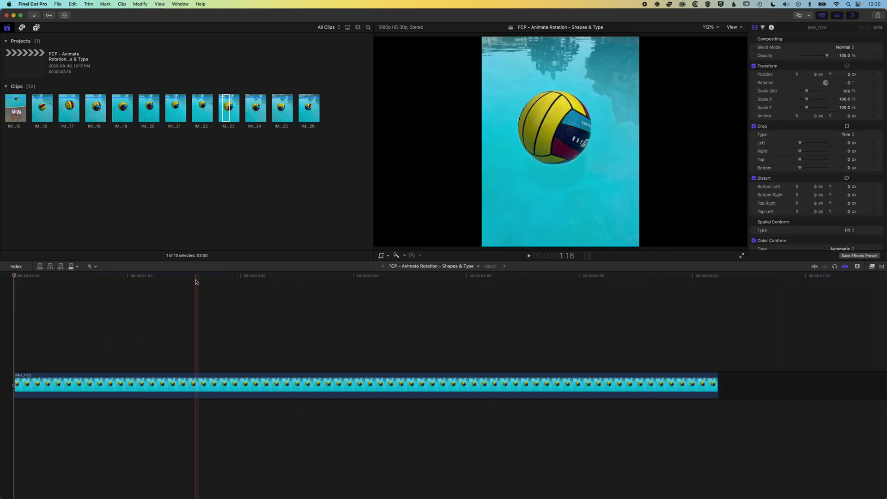
# - At the start of the timeline, try rotating the clip by about 5.9° and reset its Rotation parameter
pyautogui.click(22, 276)
pyautogui.moveTo(23, 276); pyautogui.dragTo(10, 278)
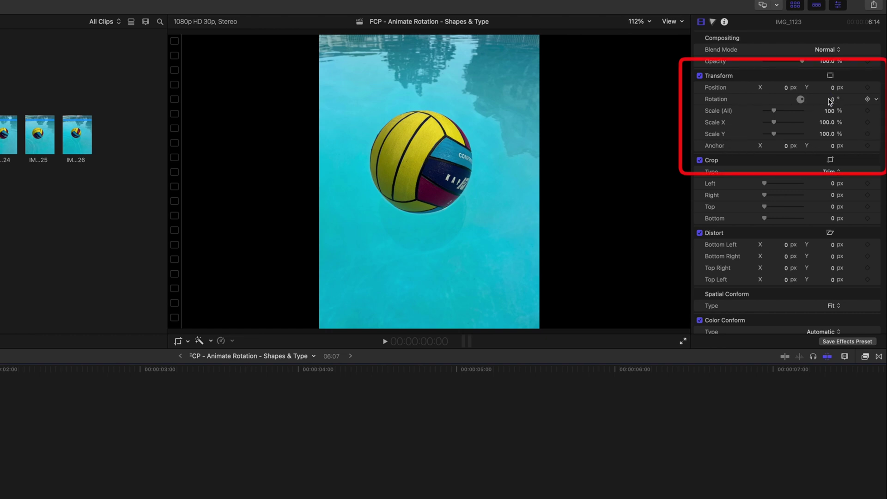
pyautogui.moveTo(832, 99)
pyautogui.mouseDown()
pyautogui.moveTo(804, 98)
pyautogui.moveTo(838, 99)
pyautogui.mouseUp()
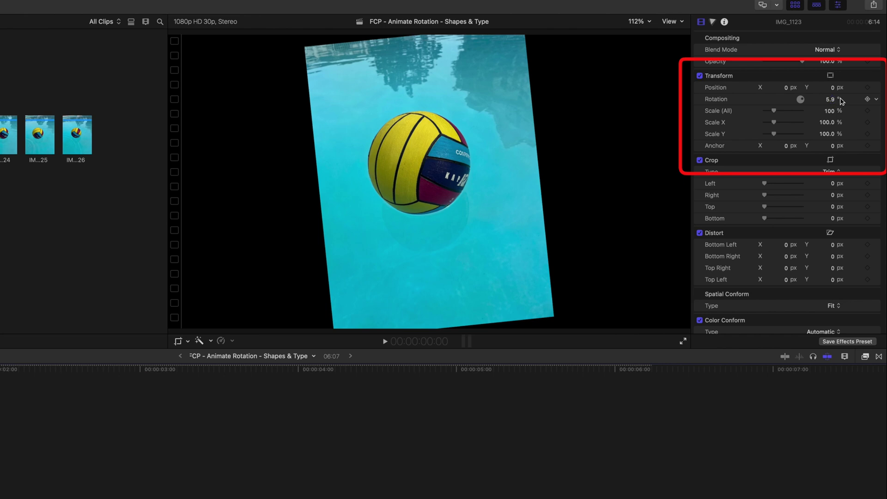
pyautogui.click(878, 101)
pyautogui.click(862, 105)
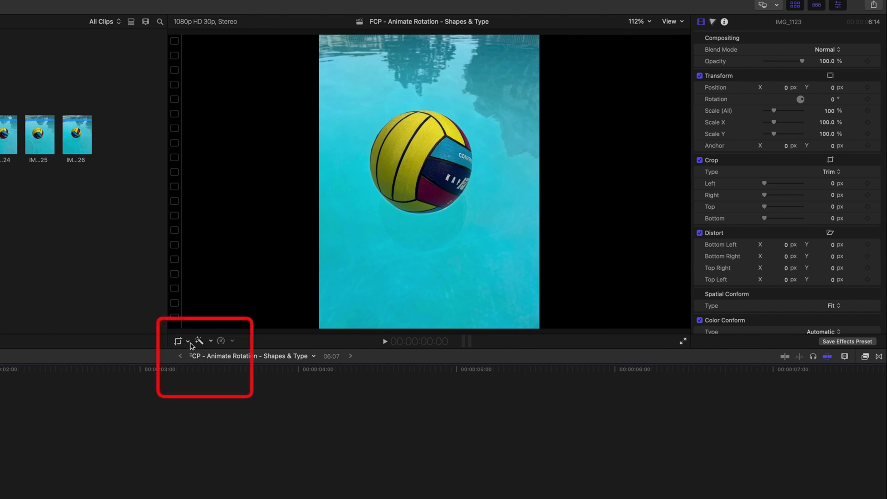
# - Enable the Transform onscreen controls and rotate the clip slightly counterclockwise with the rotation handle
pyautogui.click(188, 341)
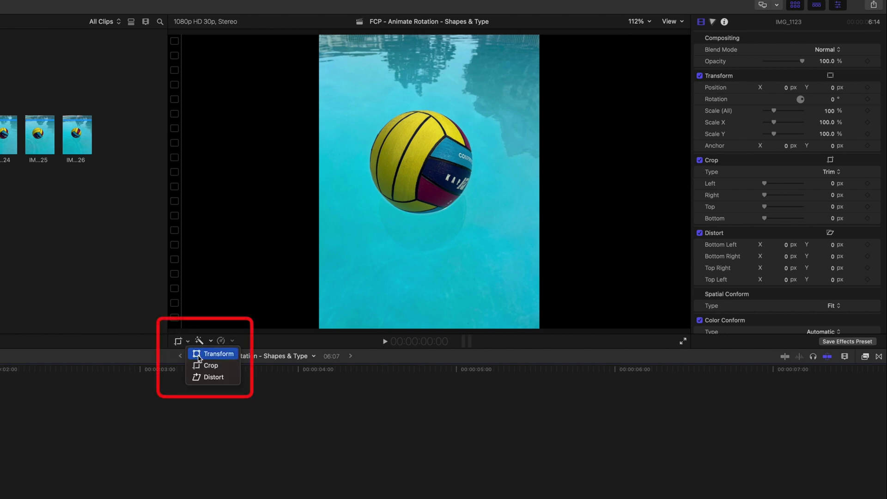
pyautogui.click(205, 354)
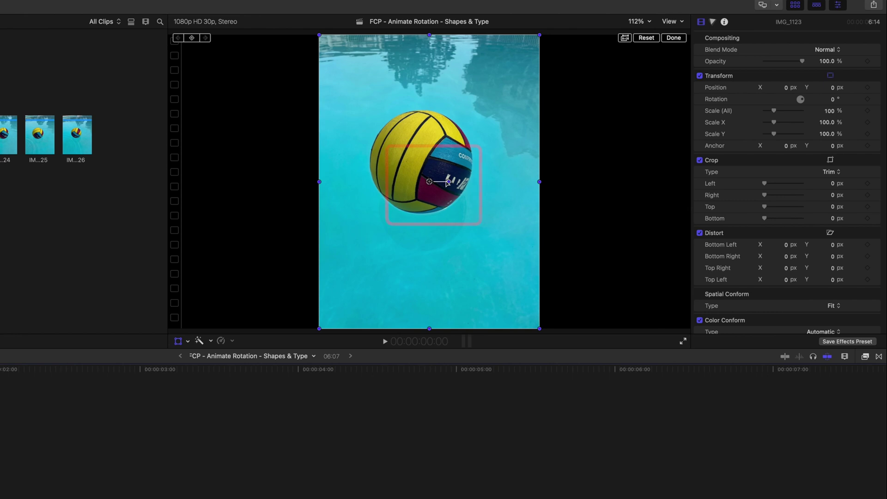
pyautogui.moveTo(448, 181)
pyautogui.mouseDown()
pyautogui.moveTo(426, 202)
pyautogui.moveTo(409, 178)
pyautogui.moveTo(411, 201)
pyautogui.moveTo(441, 182)
pyautogui.mouseUp()
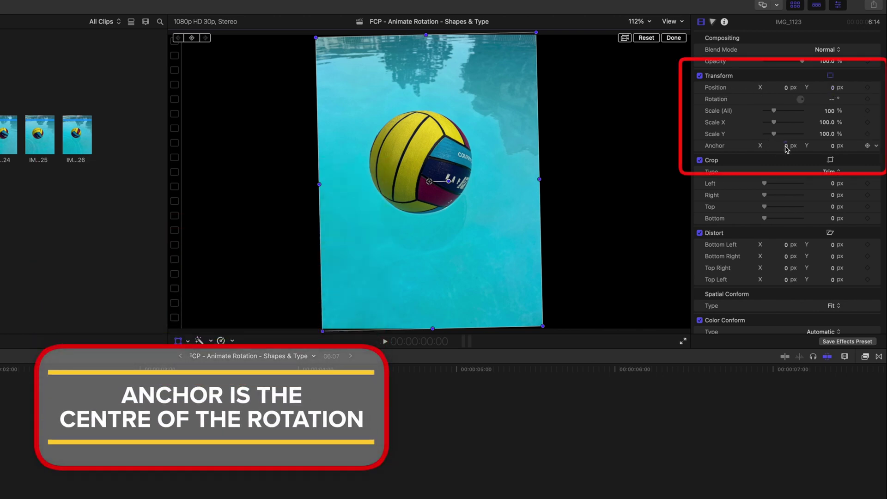
# - Adjust the clip's anchor to about X -28.6 px and Y 75.3 px so it sits at the ball's centre
pyautogui.moveTo(787, 149); pyautogui.dragTo(781, 149)
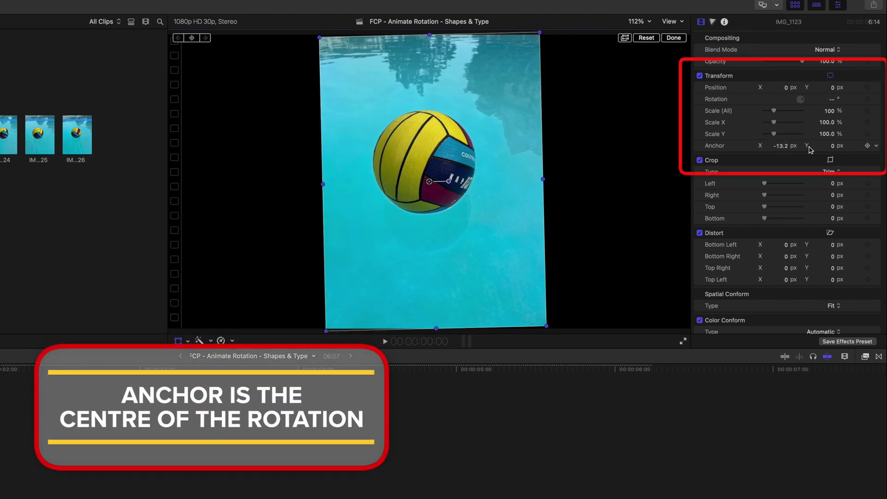
pyautogui.moveTo(835, 150)
pyautogui.mouseDown()
pyautogui.moveTo(860, 149)
pyautogui.moveTo(849, 149)
pyautogui.mouseUp()
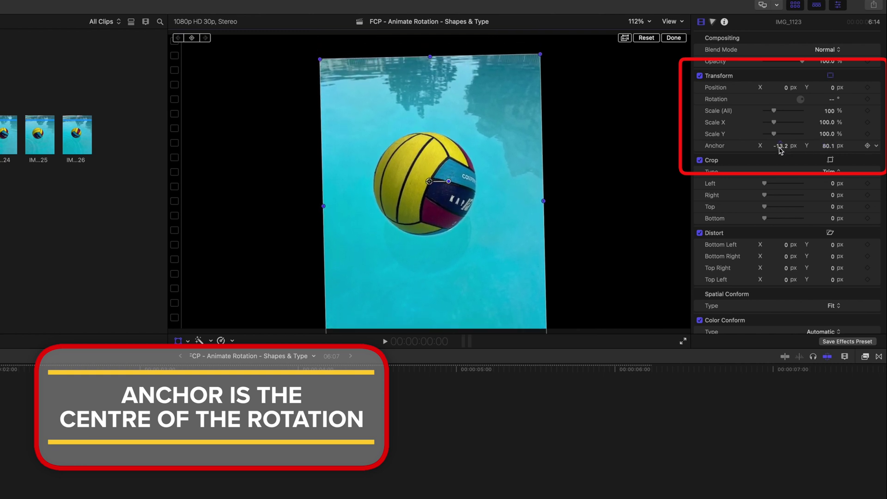
pyautogui.moveTo(781, 149); pyautogui.dragTo(772, 149)
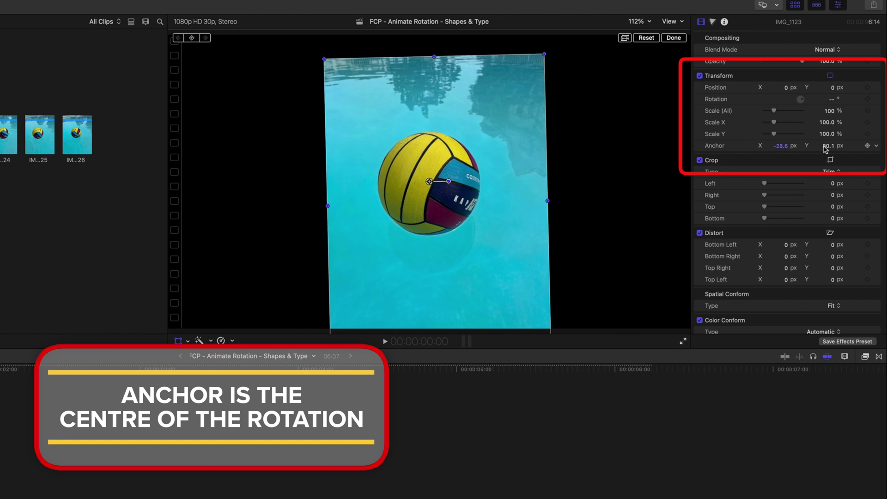
pyautogui.moveTo(830, 147); pyautogui.dragTo(827, 148)
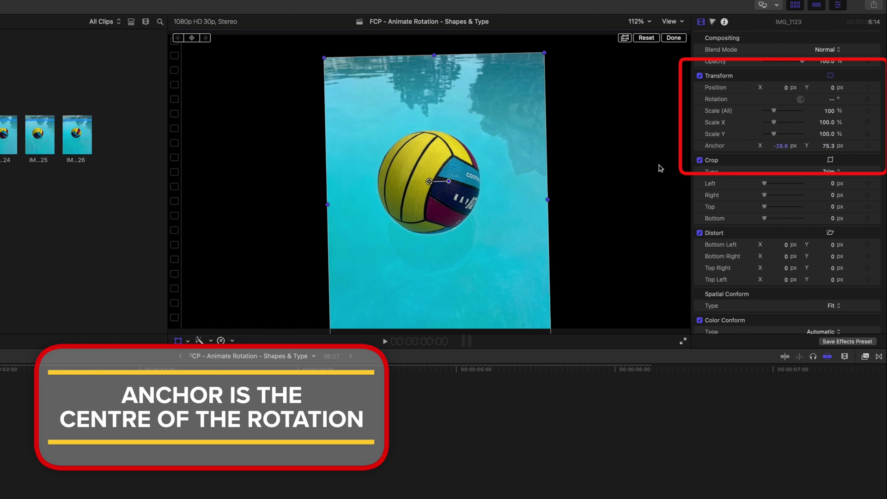
# - Test rotating the clip around the ball with the rotation handle, and reset the Rotation parameter
pyautogui.moveTo(448, 181); pyautogui.dragTo(438, 164)
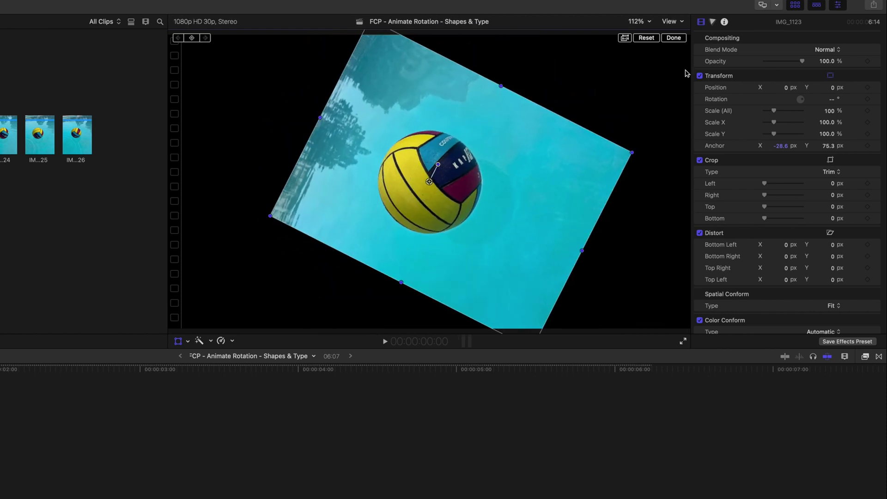
pyautogui.click(878, 101)
pyautogui.click(866, 108)
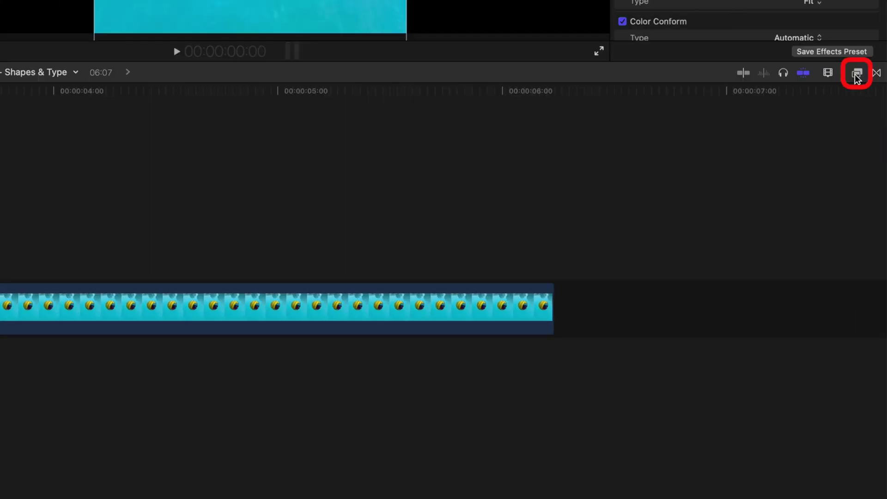
# - Apply the Shape Mask effect from the Masks and Keying category to the clip
pyautogui.click(857, 75)
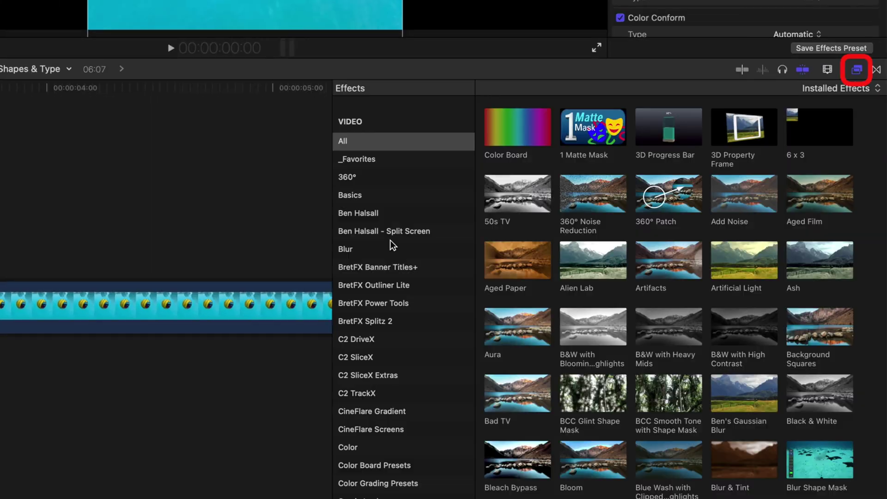
pyautogui.scroll(-1, 388, 231)
pyautogui.scroll(-10, 370, 223)
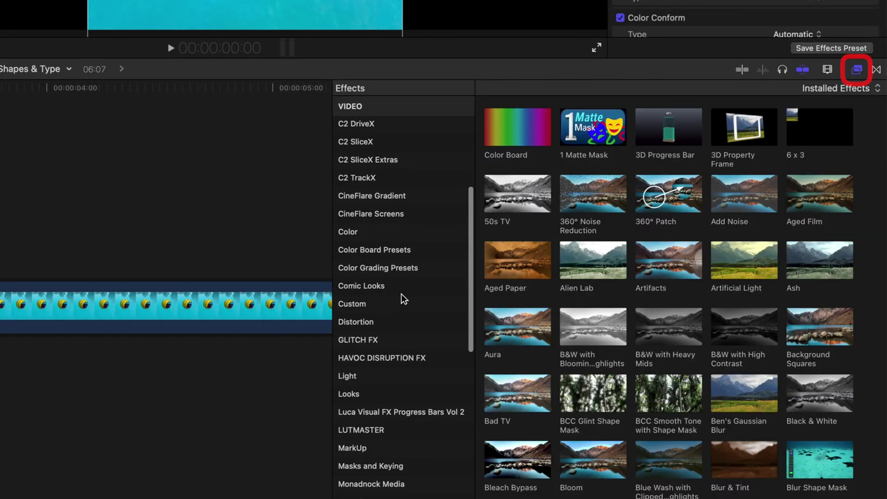
pyautogui.click(376, 385)
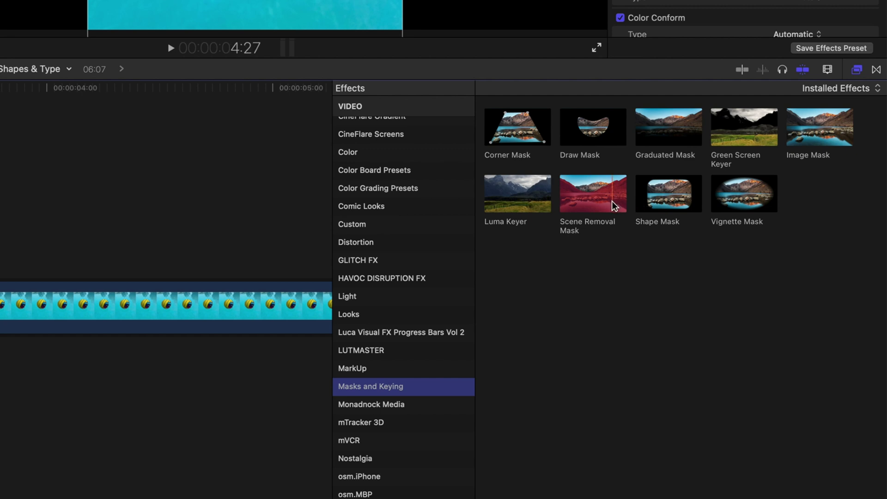
pyautogui.click(668, 197)
pyautogui.moveTo(671, 200); pyautogui.dragTo(359, 391)
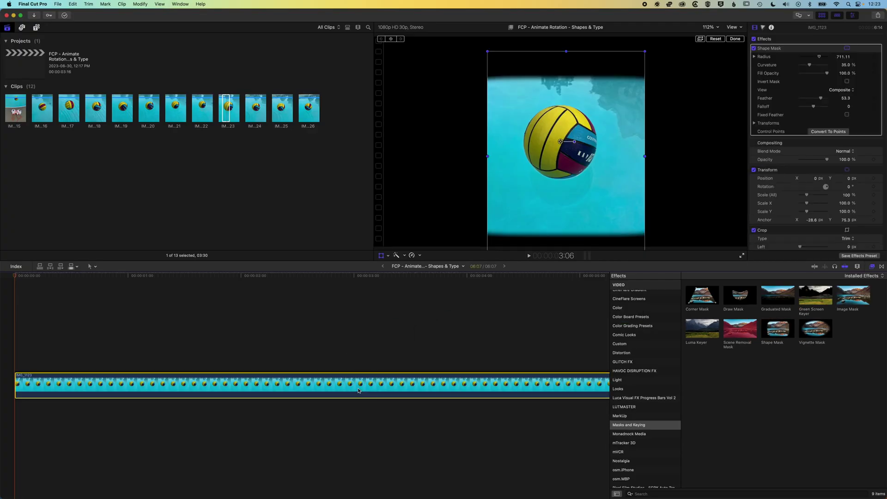
# - Turn off the Transform overlay, centre the shape mask on the ball and shrink its width and height to the ball's edges
pyautogui.click(381, 255)
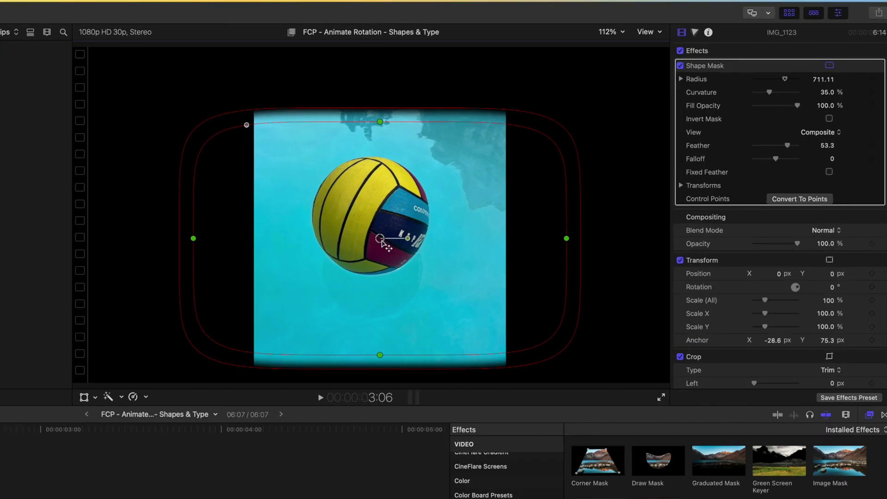
pyautogui.moveTo(566, 156); pyautogui.dragTo(561, 141)
pyautogui.moveTo(370, 217); pyautogui.dragTo(373, 217)
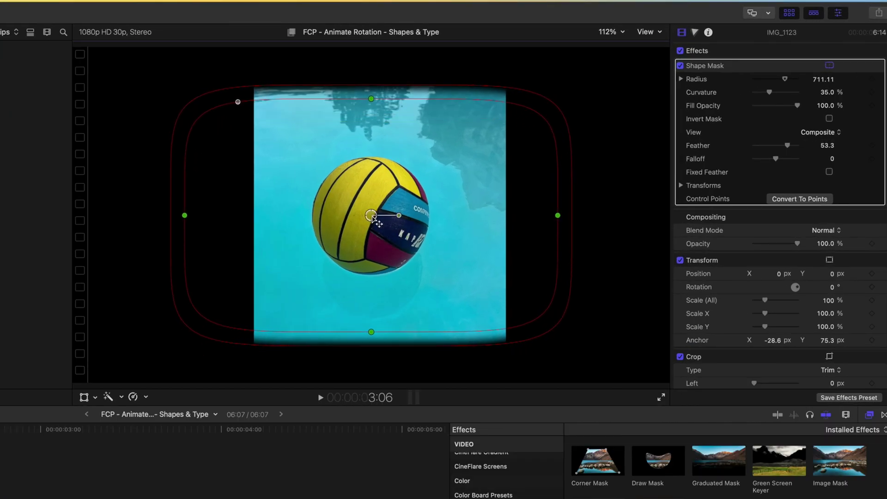
pyautogui.moveTo(185, 216); pyautogui.dragTo(308, 220)
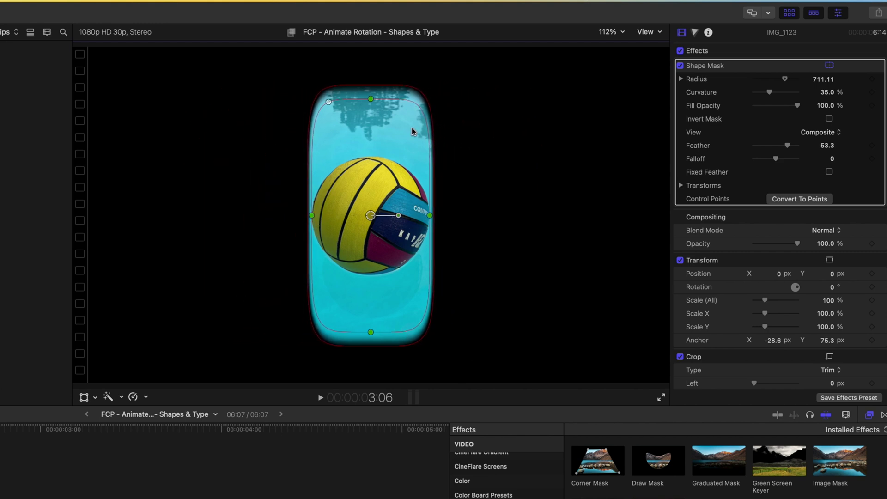
pyautogui.moveTo(371, 98); pyautogui.dragTo(371, 153)
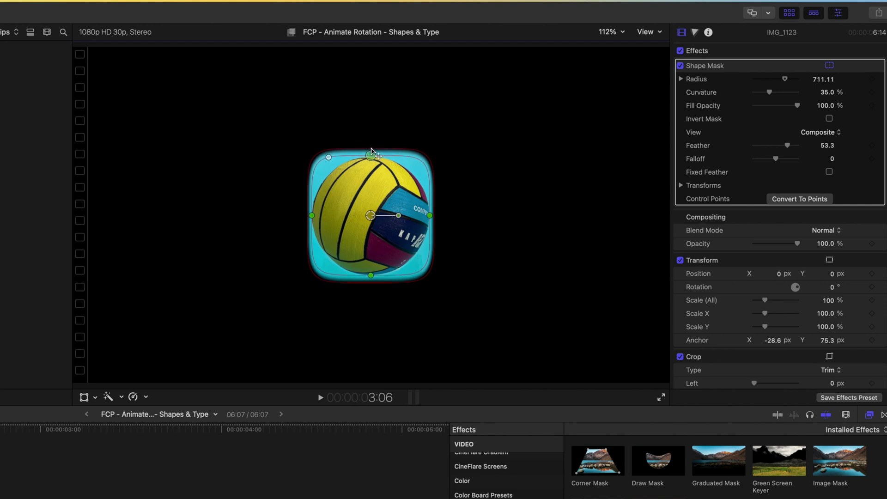
# - Fine-tune the shape mask's width, height and centre so its edges line up closely with the outline of the ball
pyautogui.click(610, 32)
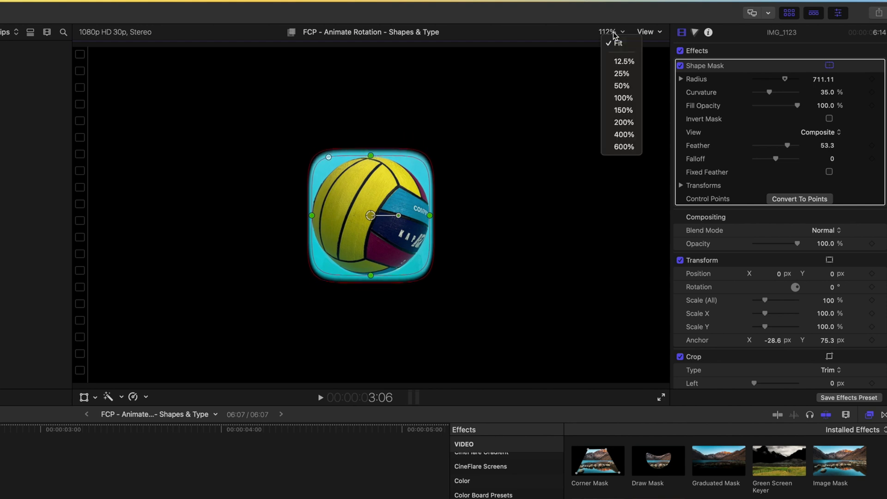
pyautogui.click(625, 134)
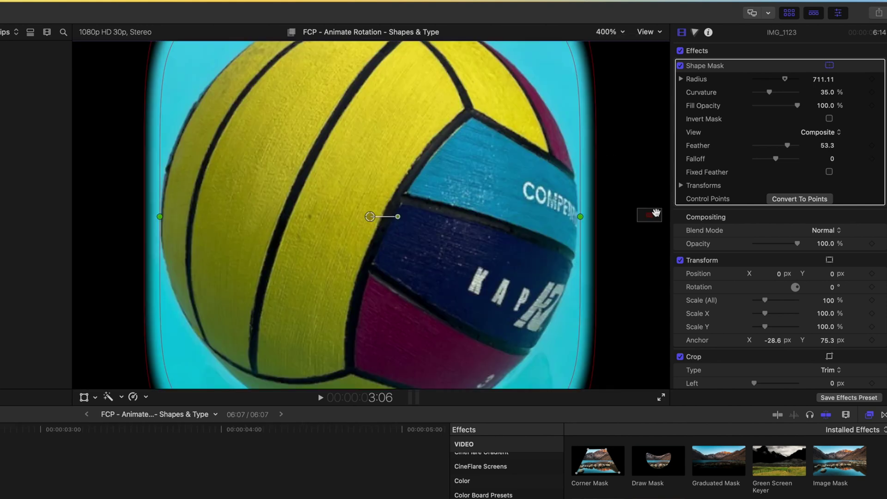
pyautogui.moveTo(581, 218)
pyautogui.mouseDown()
pyautogui.moveTo(566, 218)
pyautogui.moveTo(575, 216)
pyautogui.mouseUp()
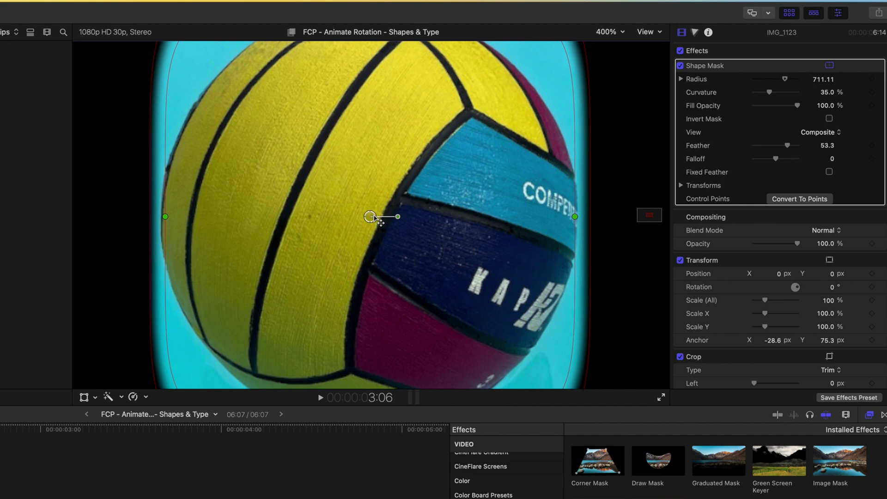
pyautogui.moveTo(375, 218); pyautogui.dragTo(375, 218)
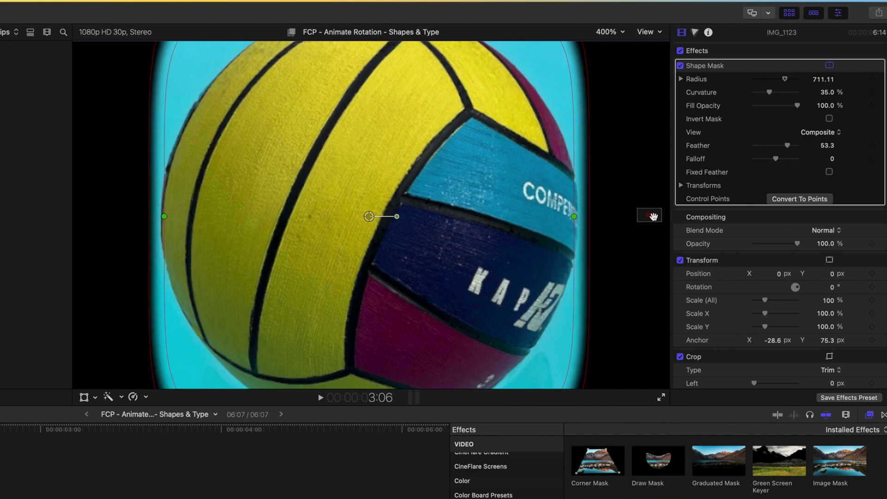
pyautogui.moveTo(649, 215); pyautogui.dragTo(652, 216)
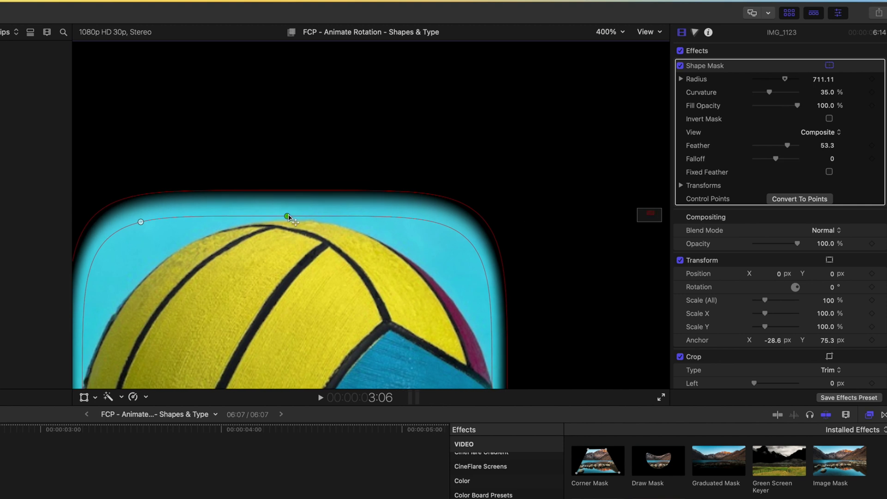
pyautogui.moveTo(288, 217); pyautogui.dragTo(288, 240)
pyautogui.moveTo(289, 212); pyautogui.dragTo(292, 200)
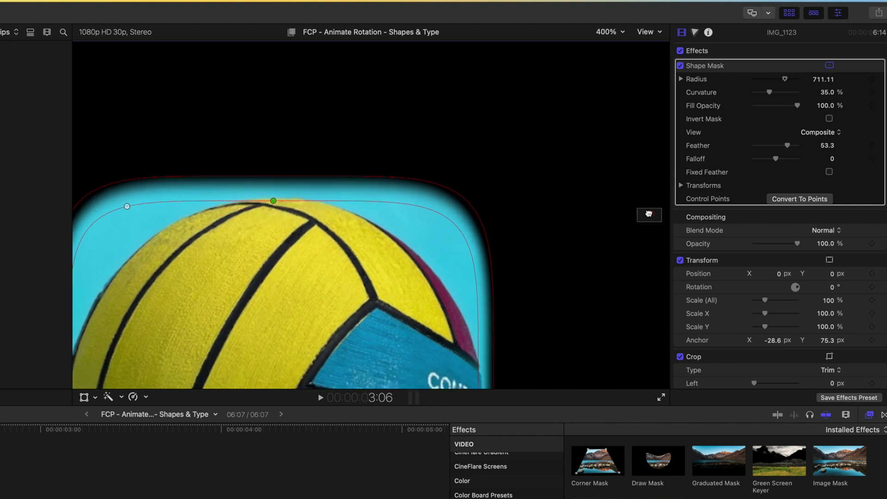
pyautogui.moveTo(646, 212); pyautogui.dragTo(648, 216)
pyautogui.moveTo(328, 169); pyautogui.dragTo(329, 170)
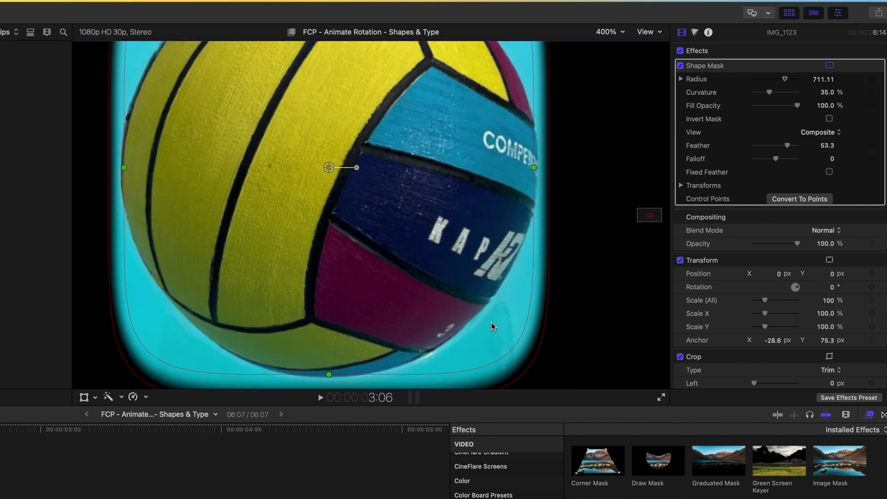
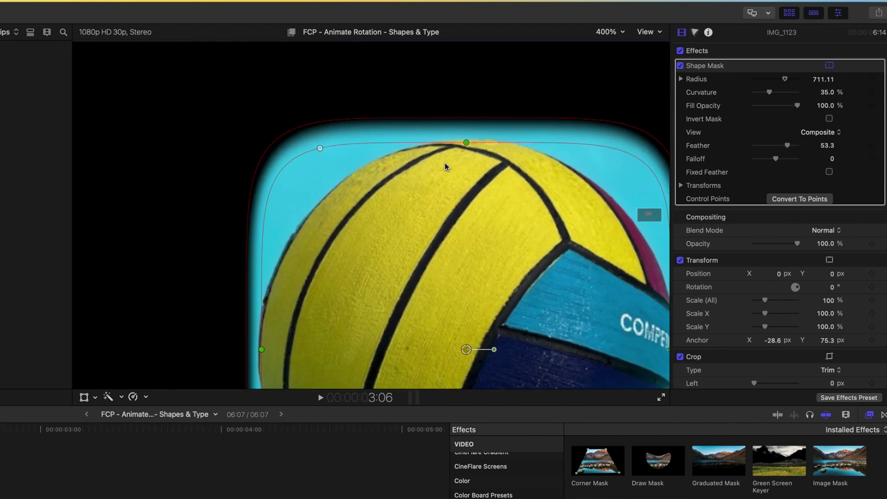
# - Round the shape mask to a Curvature of 95% and set its Feather to -7.0 to cut out the ball
pyautogui.click(606, 32)
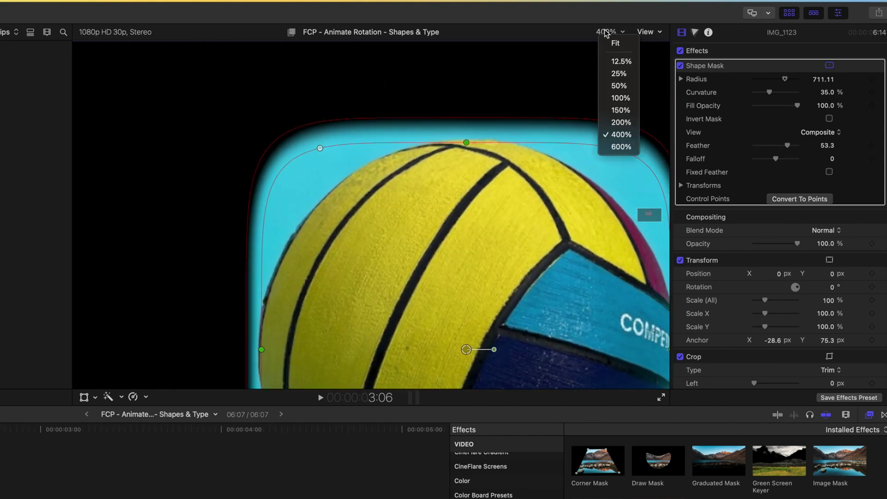
pyautogui.click(619, 123)
pyautogui.moveTo(346, 182); pyautogui.dragTo(378, 182)
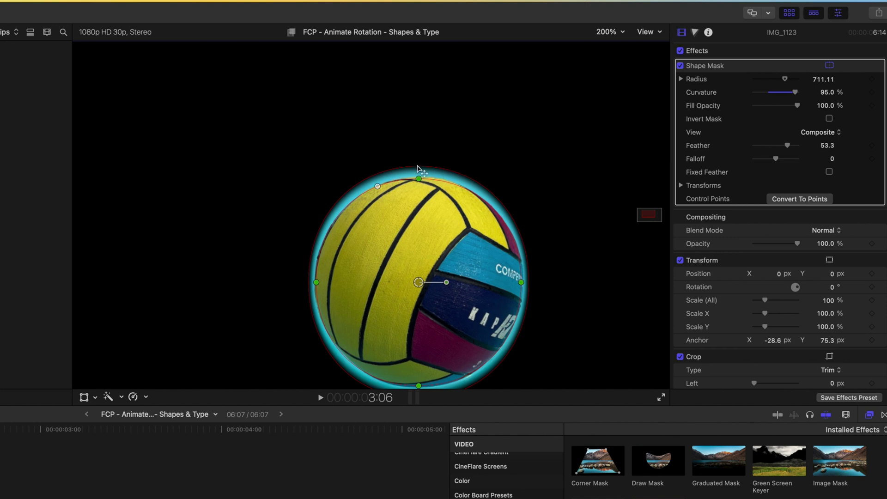
pyautogui.moveTo(656, 213); pyautogui.dragTo(656, 216)
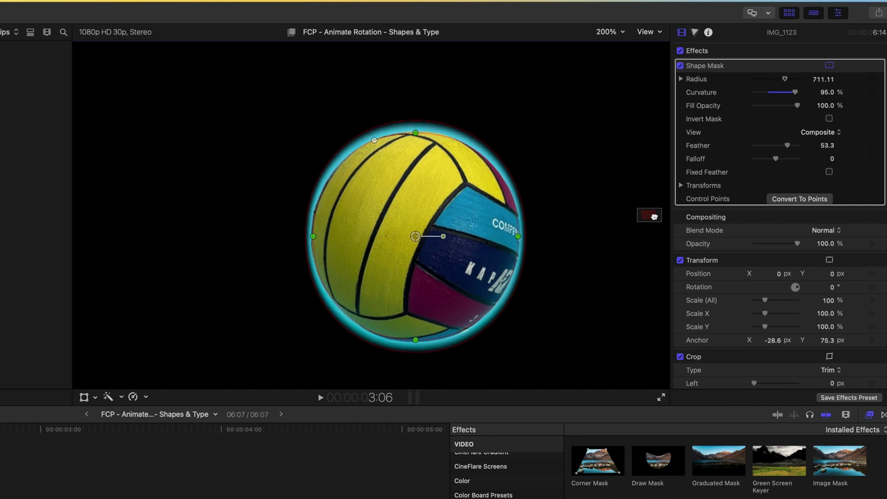
pyautogui.moveTo(788, 146); pyautogui.dragTo(775, 145)
# - Compare the clip with and without the Shape Mask, and leave the effect disabled to reveal the pool water
pyautogui.click(680, 65)
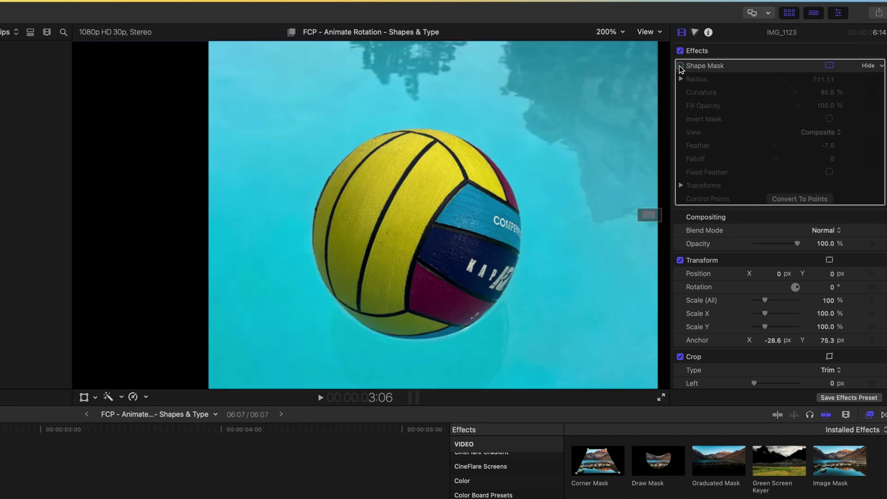
pyautogui.click(680, 66)
pyautogui.click(680, 66)
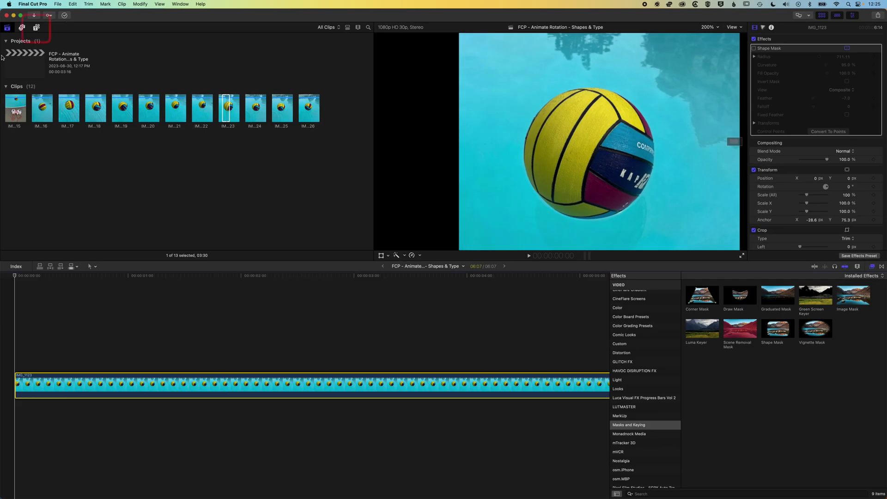
# - Place the Custom generator from the Solids category beneath the ball clip at the start of the timeline
pyautogui.click(36, 29)
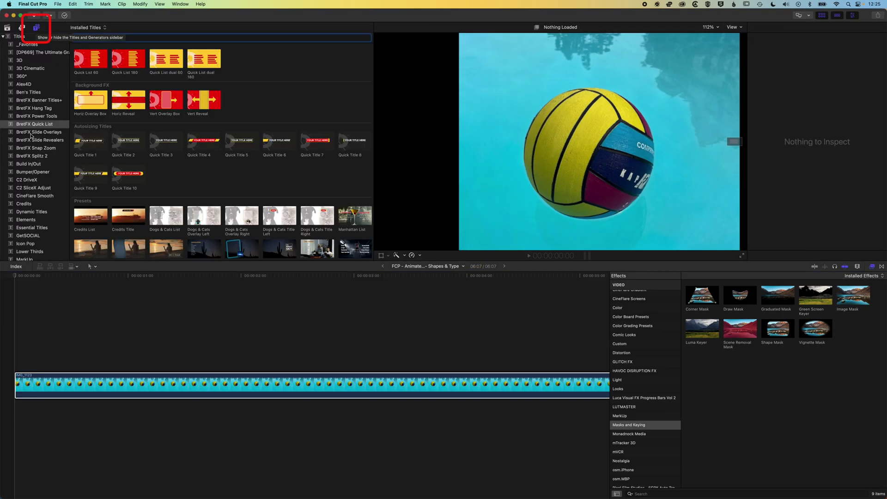
pyautogui.scroll(-4, 29, 100)
pyautogui.scroll(-10, 28, 99)
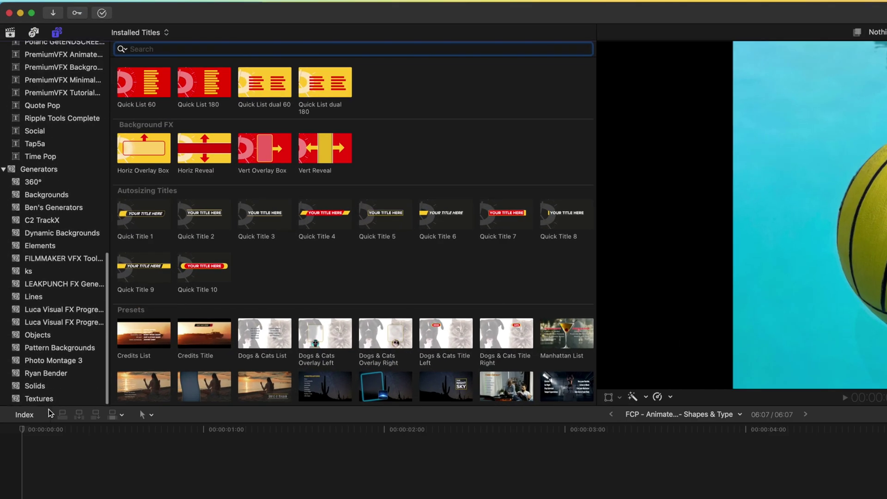
pyautogui.click(47, 386)
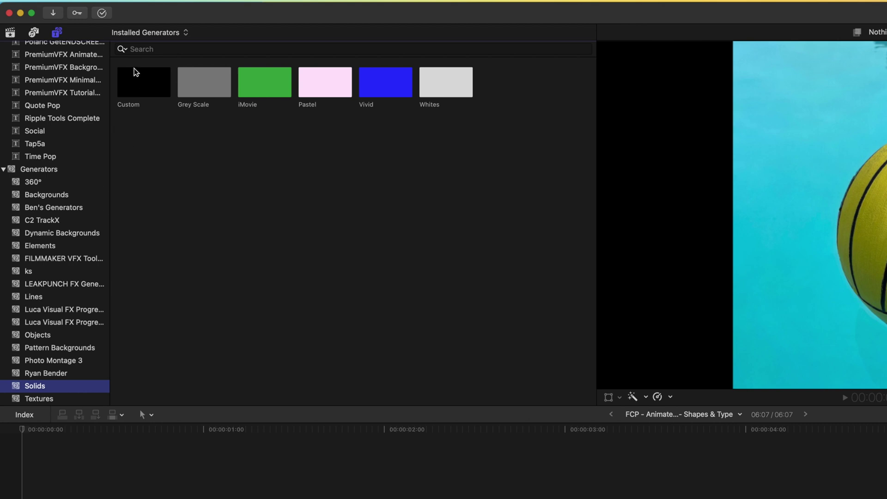
pyautogui.moveTo(137, 87); pyautogui.dragTo(8, 416)
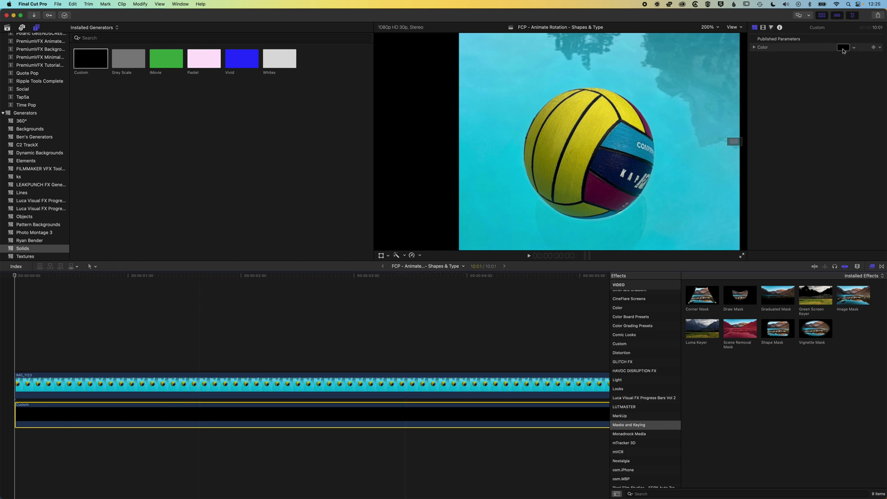
# - Set the Custom solid's colour by sampling the blue pool water beside the ball, and close the colour picker
pyautogui.click(843, 49)
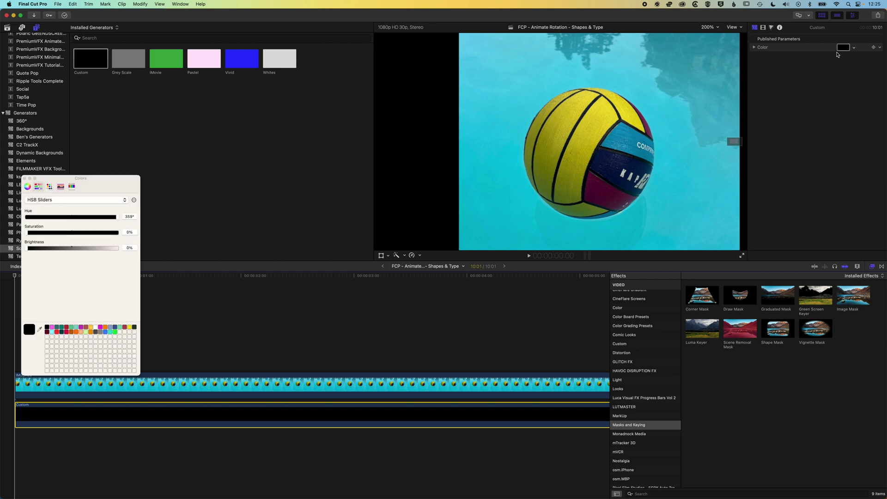
pyautogui.click(41, 330)
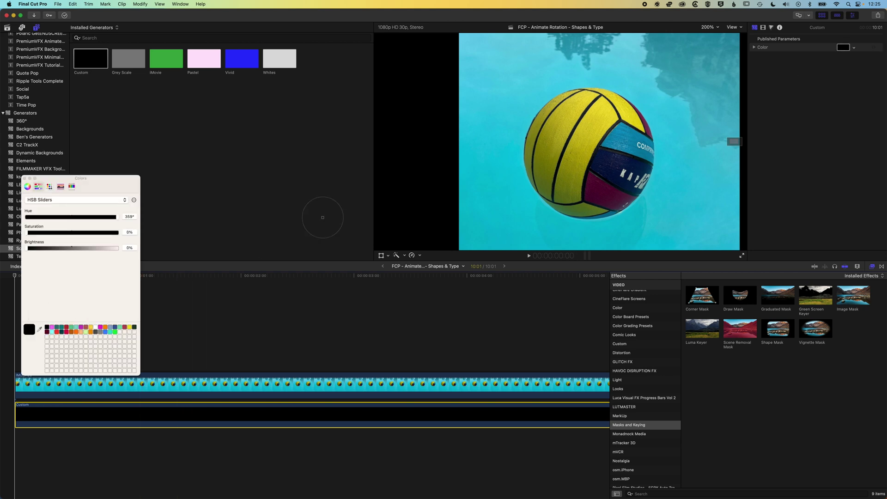
pyautogui.click(522, 138)
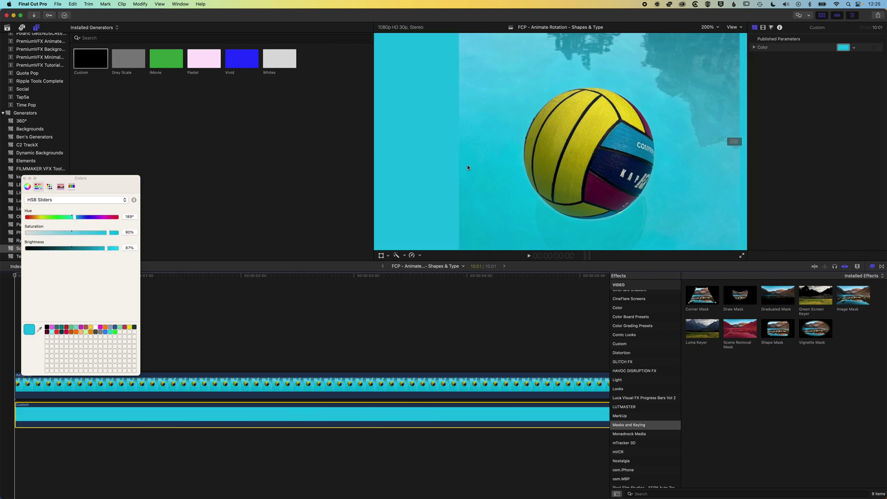
pyautogui.click(25, 181)
# - Select the ball clip, re-enable its Shape Mask effect, and fit the whole frame in the viewer
pyautogui.click(339, 385)
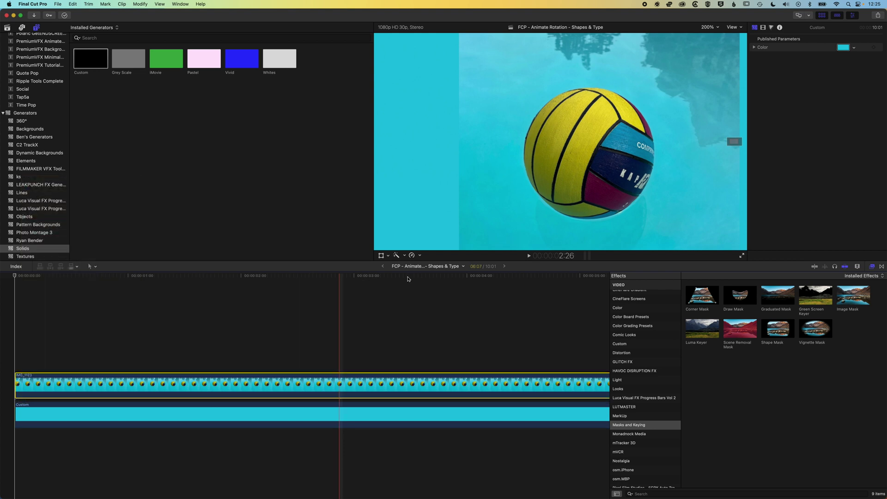
pyautogui.click(409, 278)
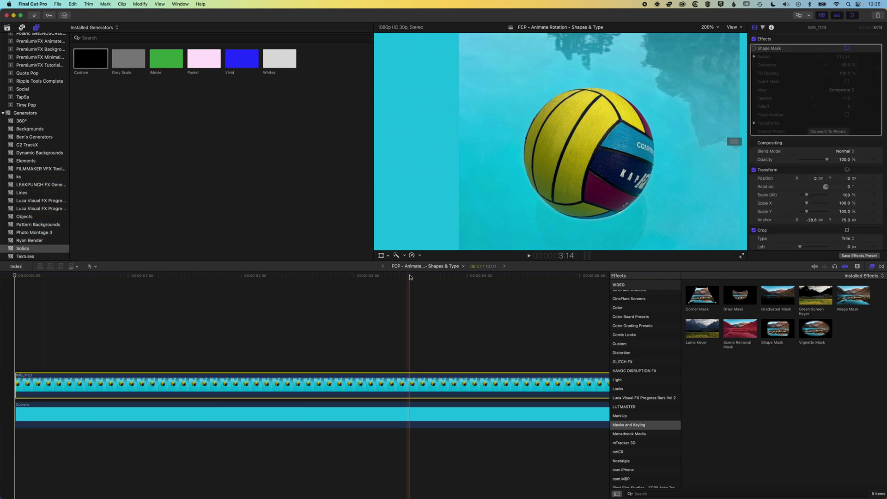
pyautogui.click(755, 49)
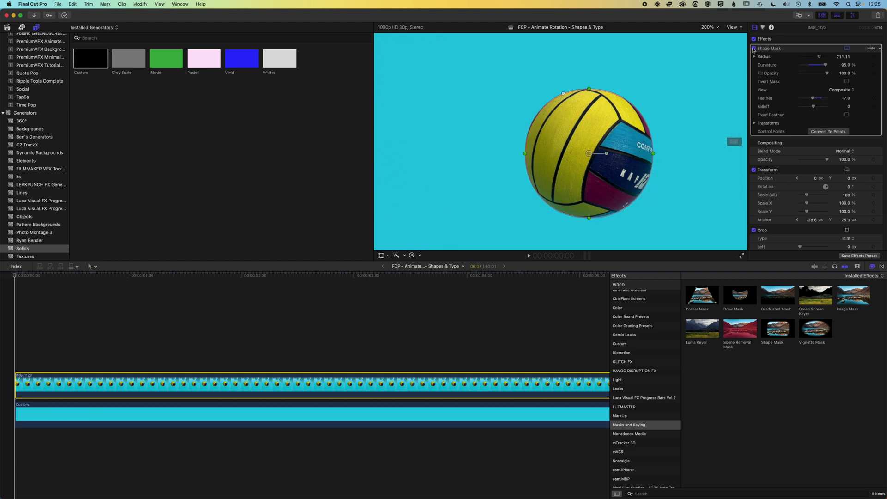
pyautogui.click(709, 28)
pyautogui.click(711, 36)
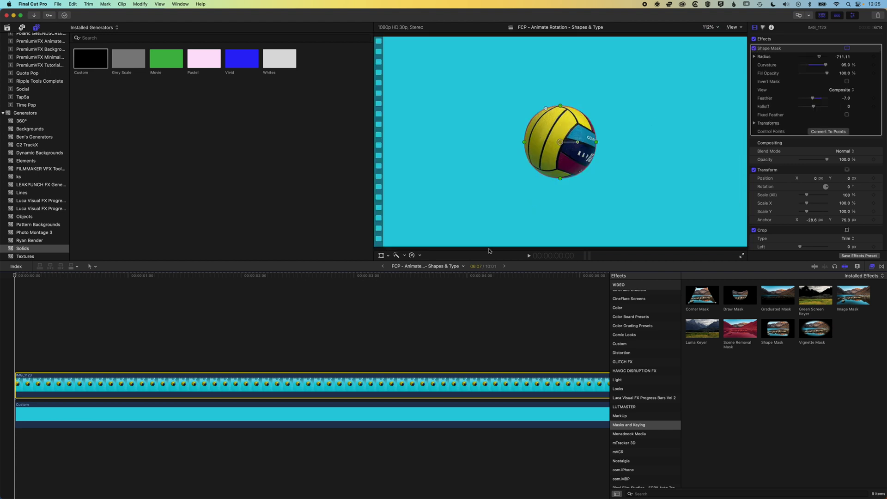
# - Enlarge the ball clip to 138.35% with the Transform controls, test its rotation, and reset the Rotation parameter
pyautogui.click(803, 148)
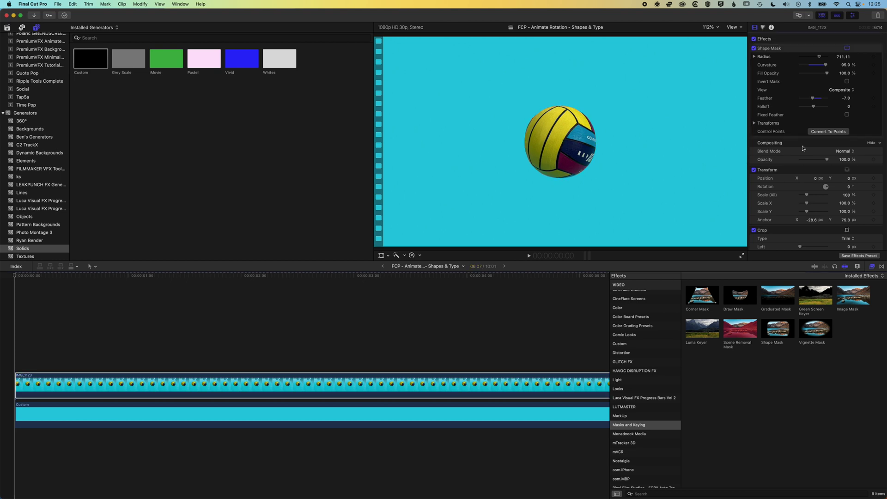
pyautogui.click(381, 255)
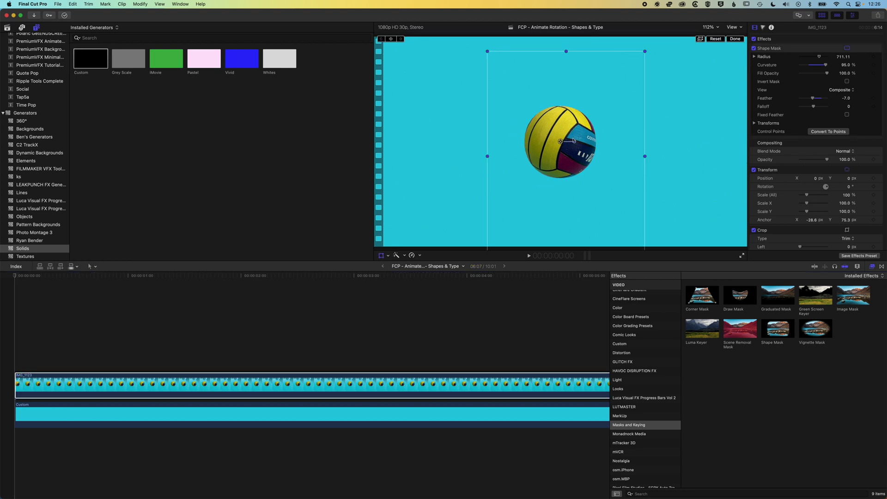
pyautogui.moveTo(574, 143); pyautogui.dragTo(549, 147)
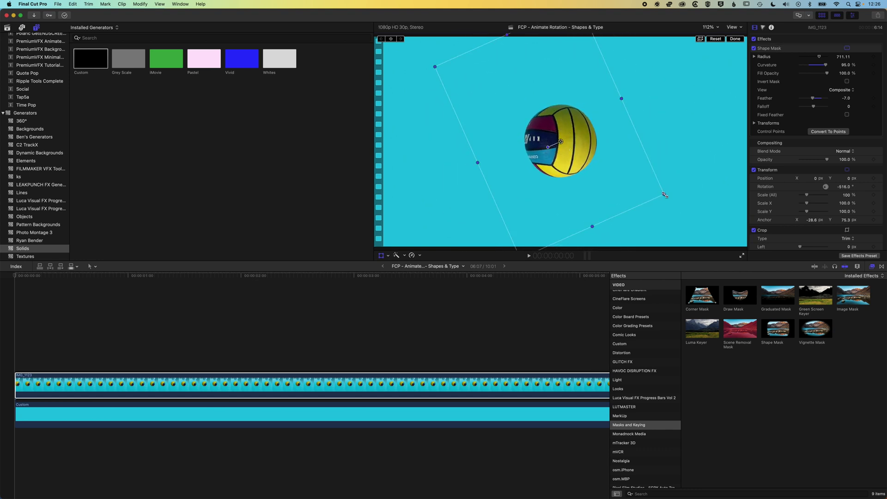
pyautogui.moveTo(664, 195); pyautogui.dragTo(704, 216)
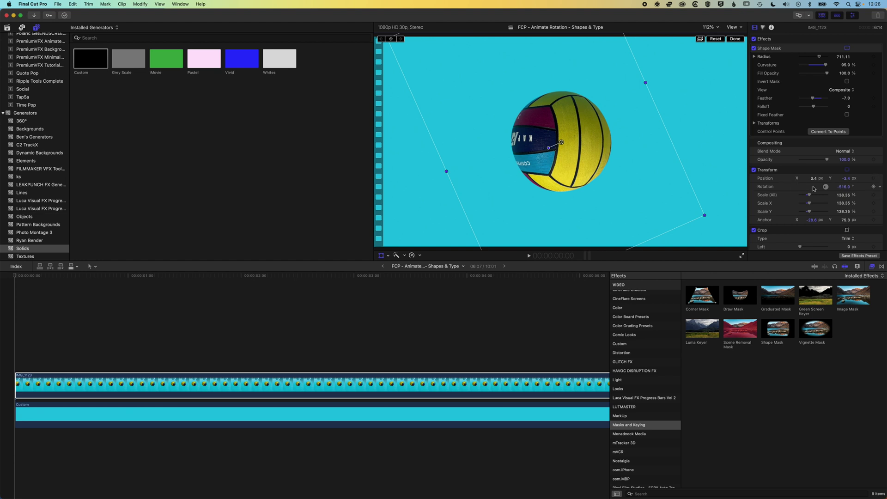
pyautogui.click(881, 189)
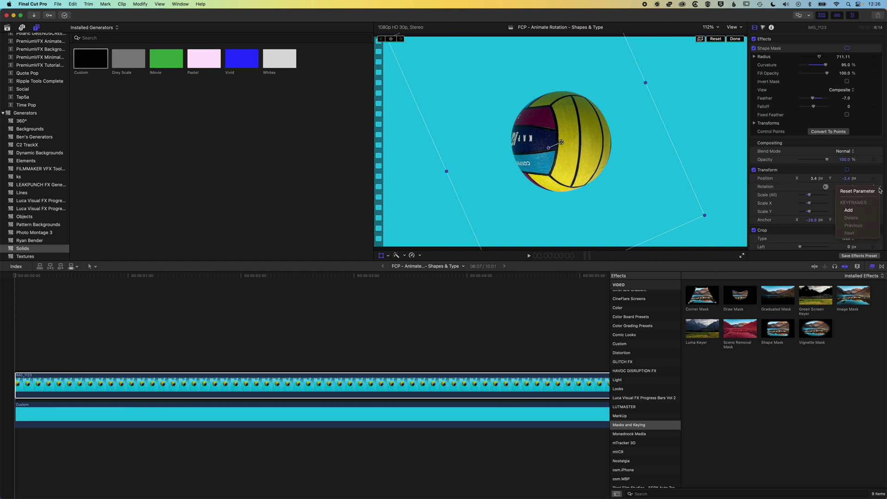
pyautogui.click(874, 193)
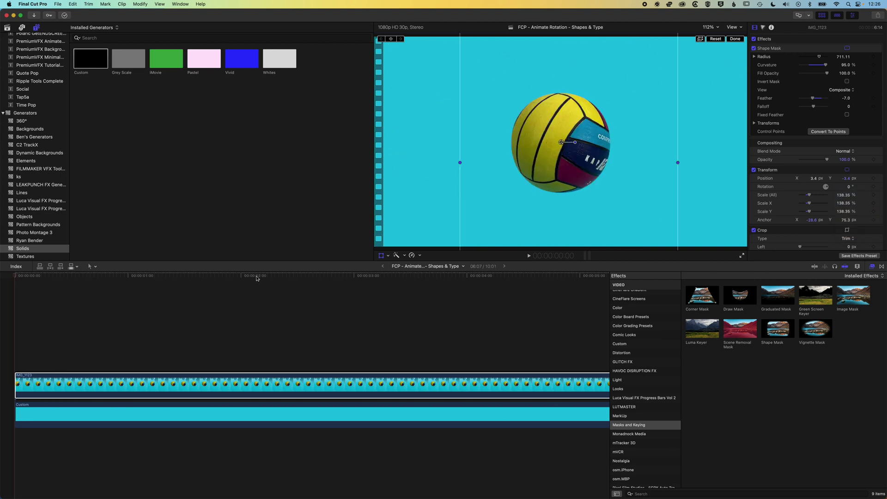
# - Go to the start of the ball clip and add a Rotation keyframe at 0°, keeping the Transform controls on
pyautogui.click(1, 276)
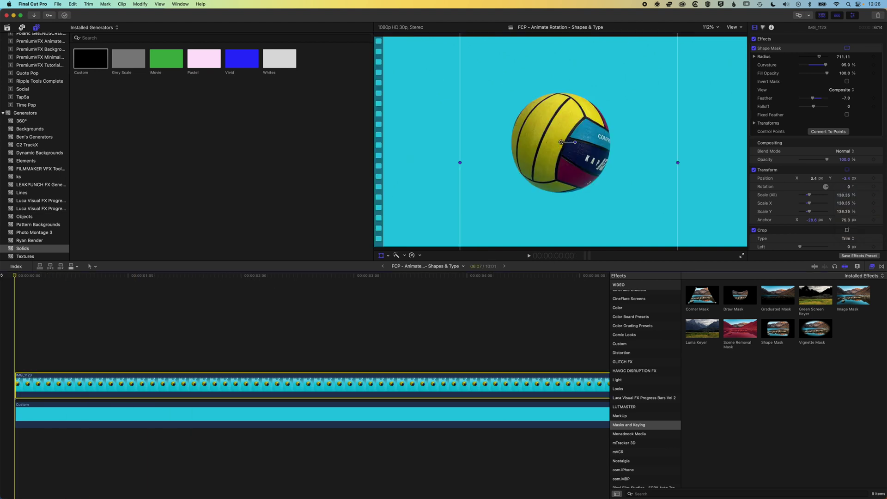
pyautogui.press('space')
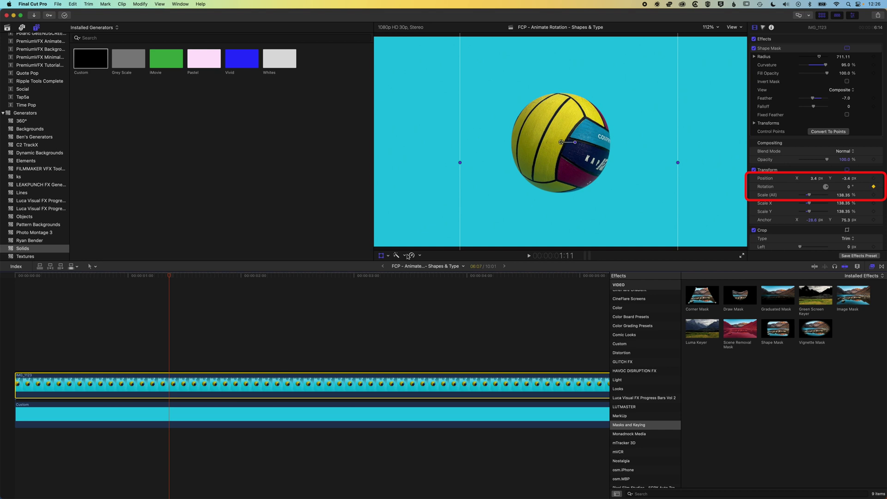
pyautogui.click(382, 255)
pyautogui.click(382, 257)
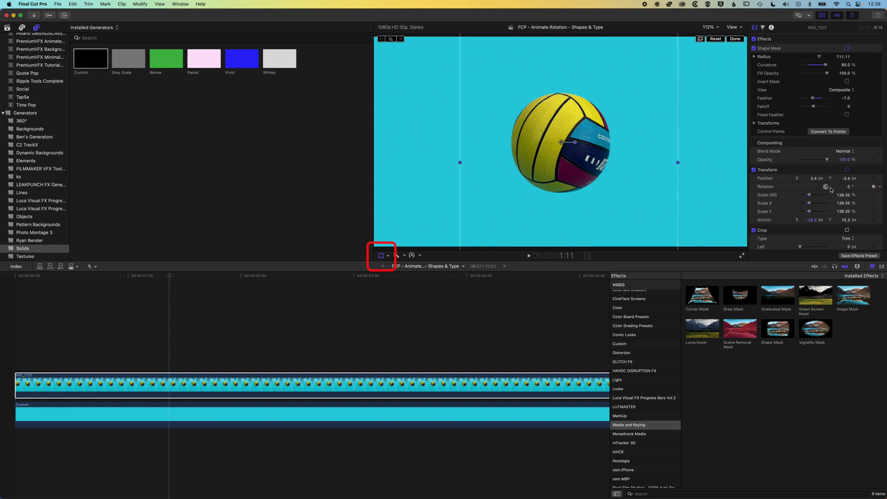
# - Select the ball clip, return the playhead to its start, and change Rotation to 365.9°
pyautogui.click(81, 386)
pyautogui.moveTo(71, 280); pyautogui.dragTo(15, 277)
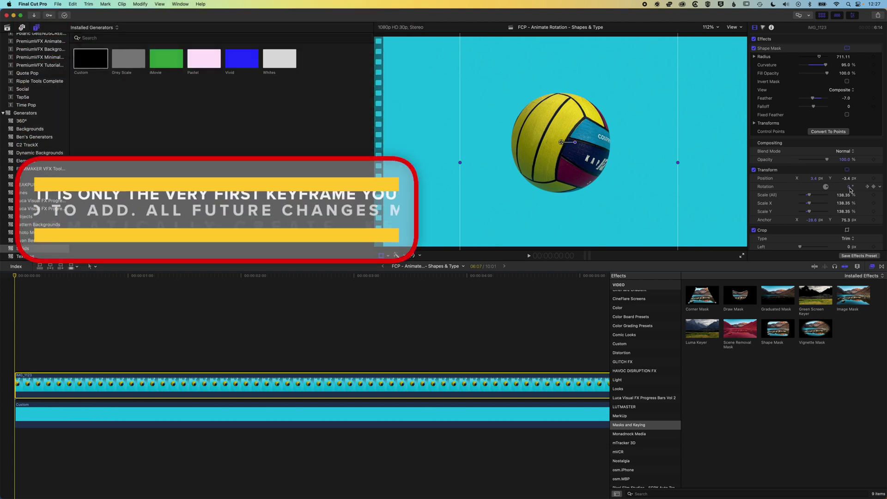
pyautogui.moveTo(847, 189); pyautogui.dragTo(880, 173)
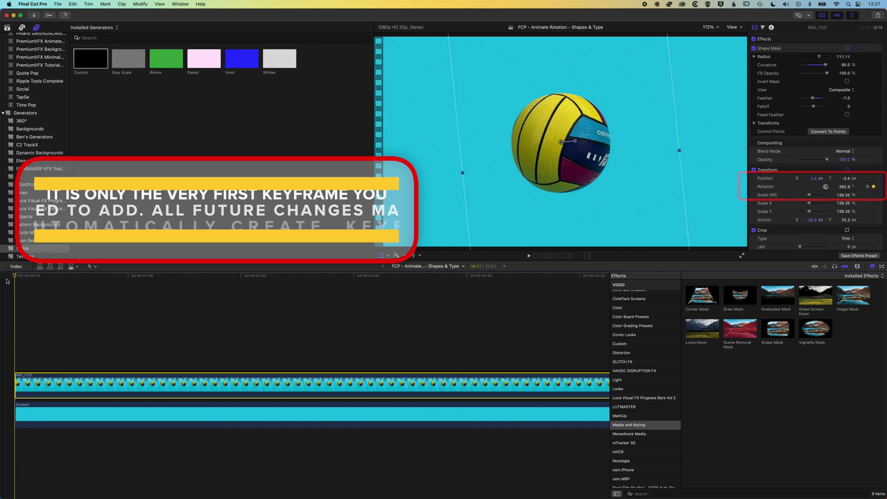
# - Play back the ball's rotation and show the video animation lanes for the ball clip
pyautogui.press('space')
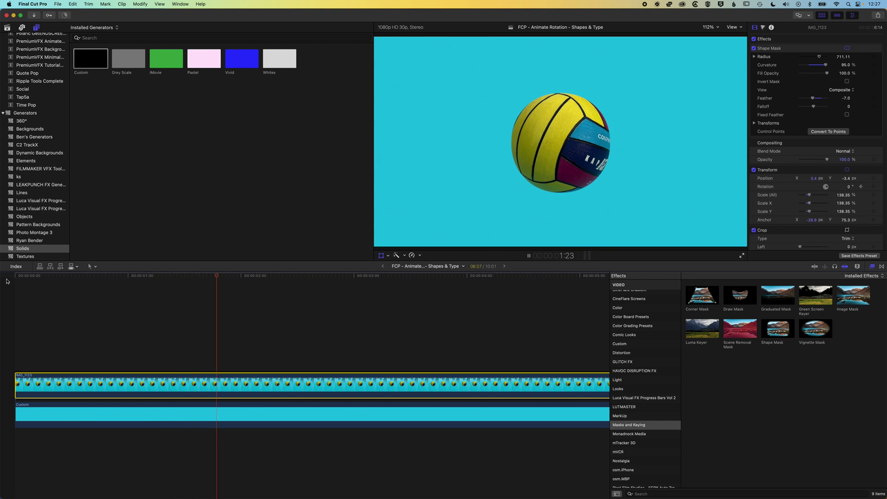
pyautogui.press('space')
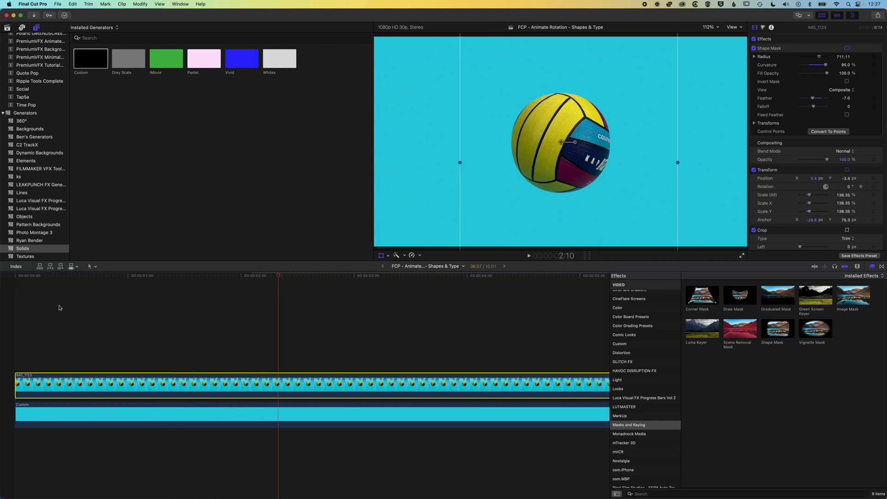
pyautogui.rightClick(96, 384)
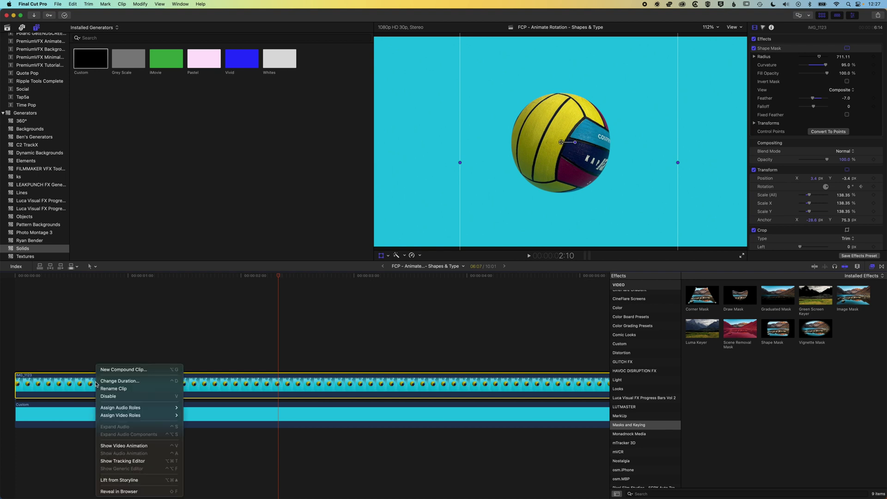
pyautogui.click(123, 446)
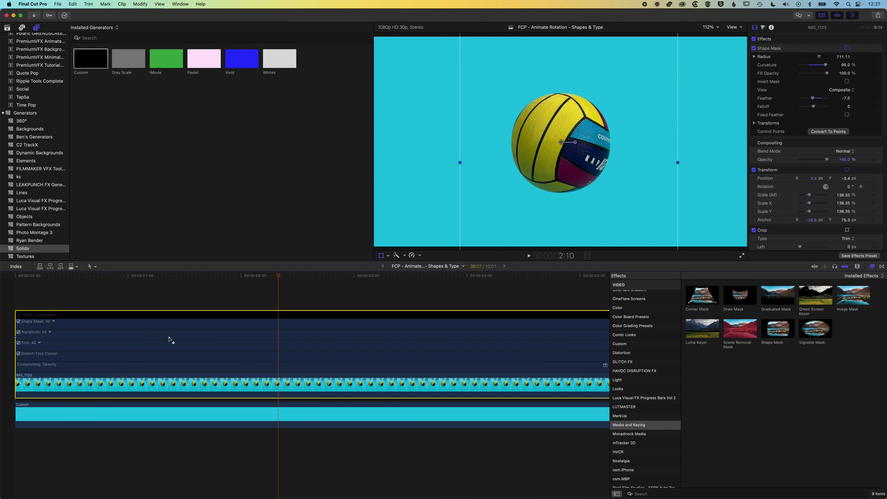
# - Move the ball clip's ending Transform keyframe to about 2:16 and play the animation from the start
pyautogui.moveTo(170, 338); pyautogui.dragTo(301, 338)
pyautogui.moveTo(279, 278); pyautogui.dragTo(1, 287)
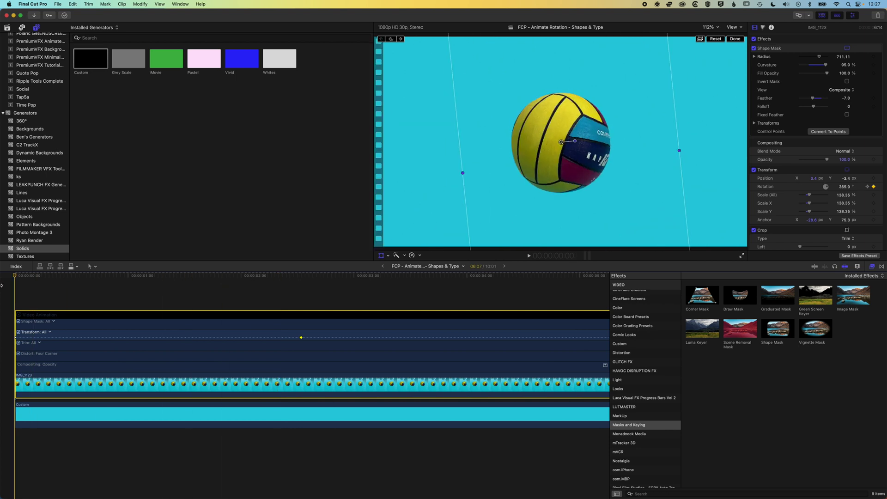
pyautogui.press('space')
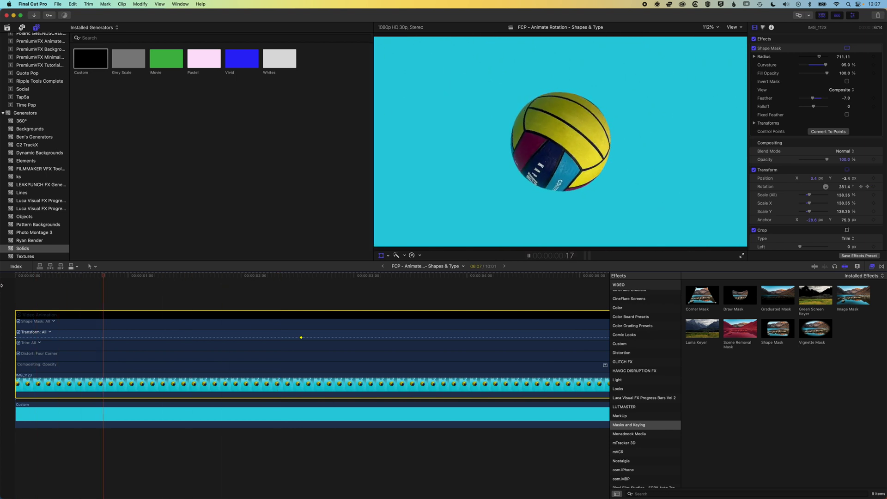
pyautogui.press('space')
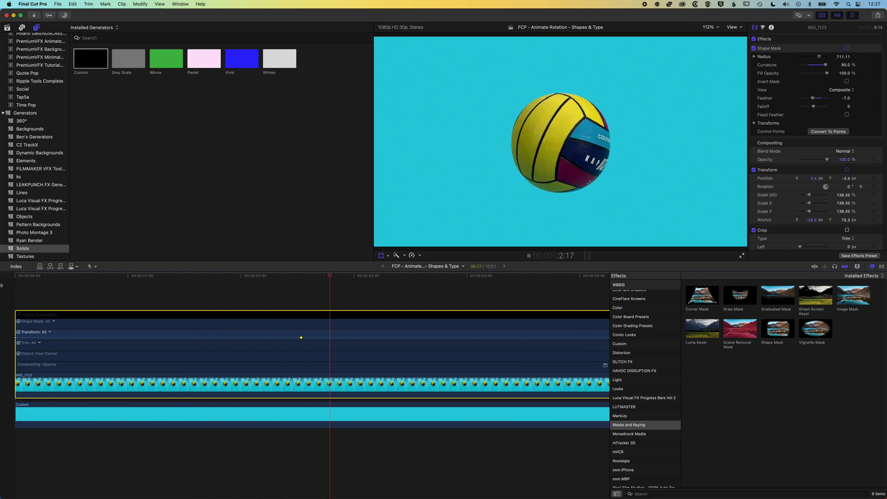
# - Move the ending Transform keyframe to about 0:13 and play the rotation from the start
pyautogui.moveTo(301, 338); pyautogui.dragTo(64, 338)
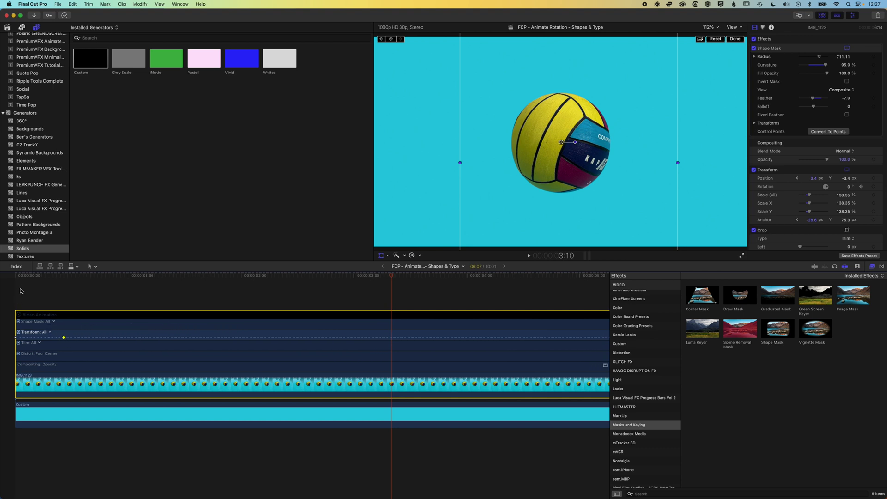
pyautogui.press('Home')
pyautogui.press('space')
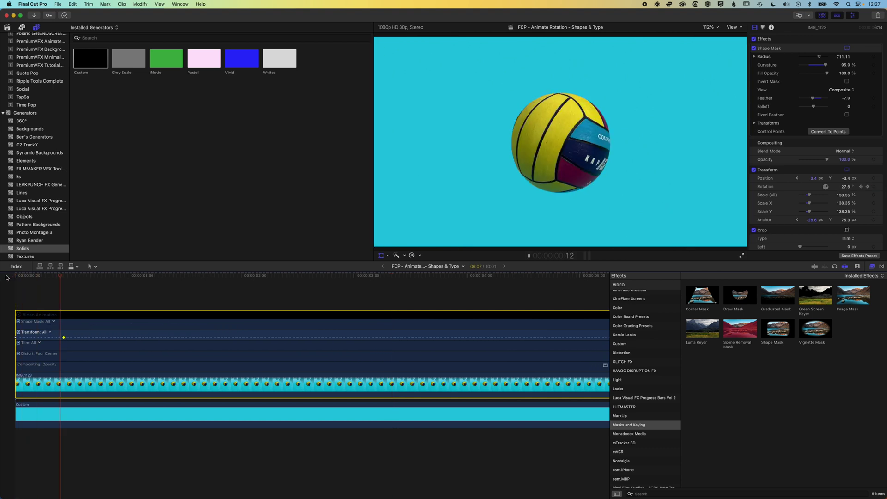
pyautogui.press('space')
# - Move the ball clip's ending Transform keyframe to 2:01, then go back to the first Rotation keyframe
pyautogui.moveTo(64, 338); pyautogui.dragTo(245, 338)
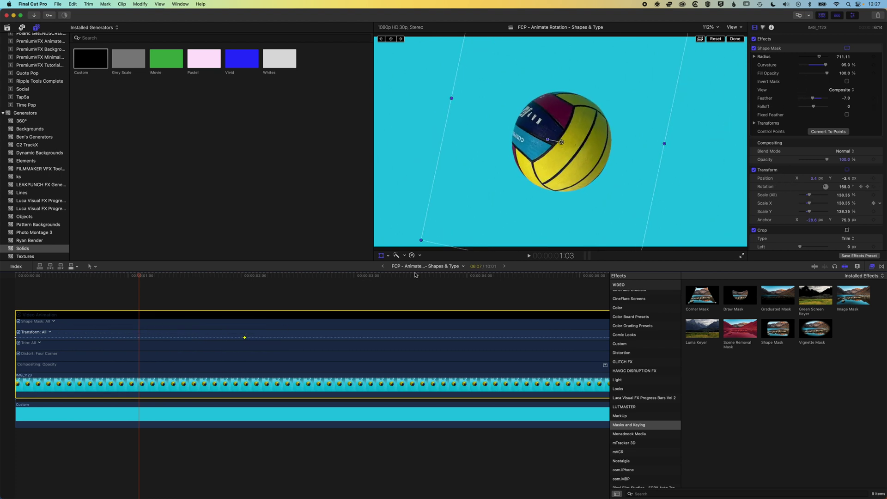
pyautogui.moveTo(140, 277)
pyautogui.mouseDown()
pyautogui.moveTo(115, 277)
pyautogui.moveTo(137, 278)
pyautogui.moveTo(124, 280)
pyautogui.mouseUp()
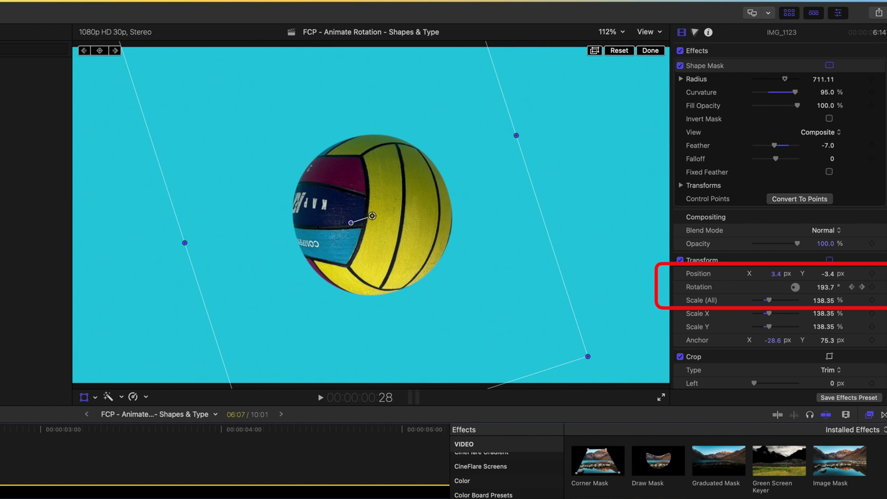
pyautogui.click(852, 287)
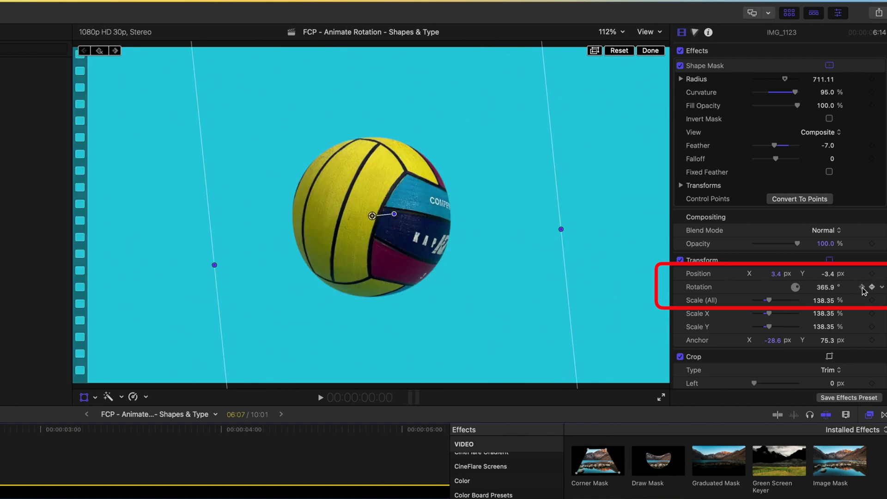
# - Set Rotation at the first keyframe to 1548.9° and play back the spin
pyautogui.click(825, 287)
pyautogui.write('485.9')
pyautogui.press('Return')
pyautogui.moveTo(825, 287); pyautogui.dragTo(825, 287)
pyautogui.moveTo(805, 289); pyautogui.dragTo(822, 285)
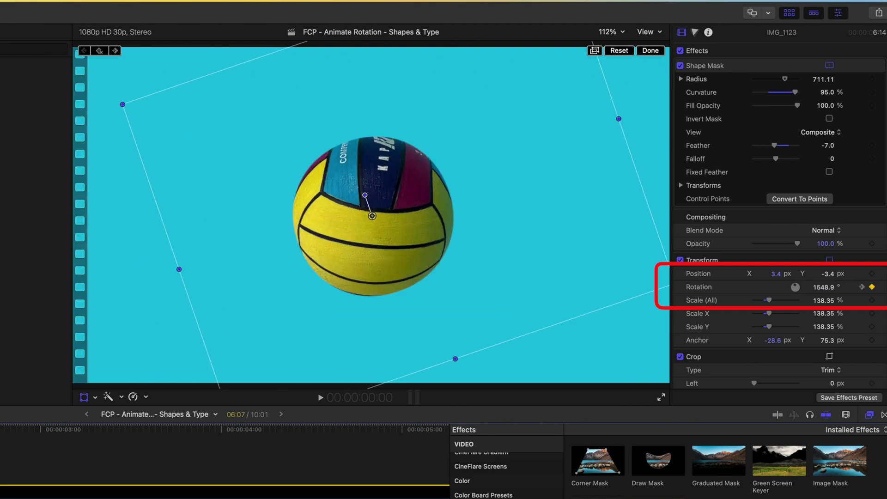
pyautogui.press('space')
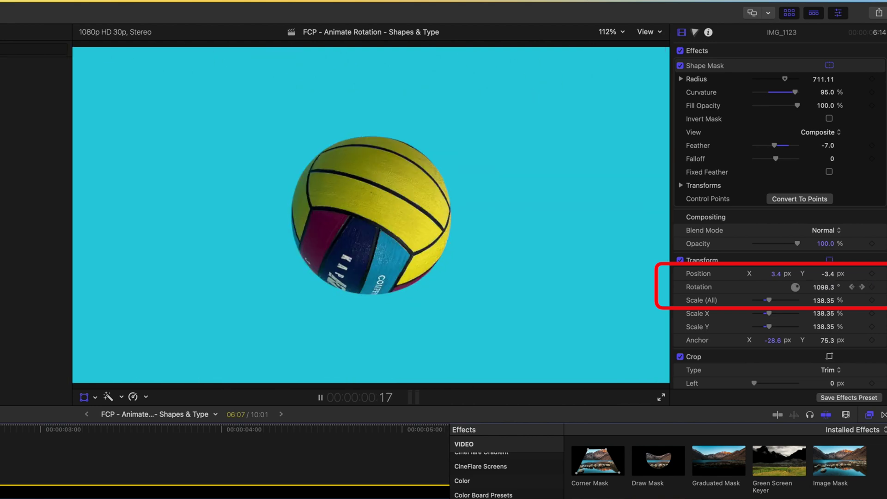
pyautogui.press('space')
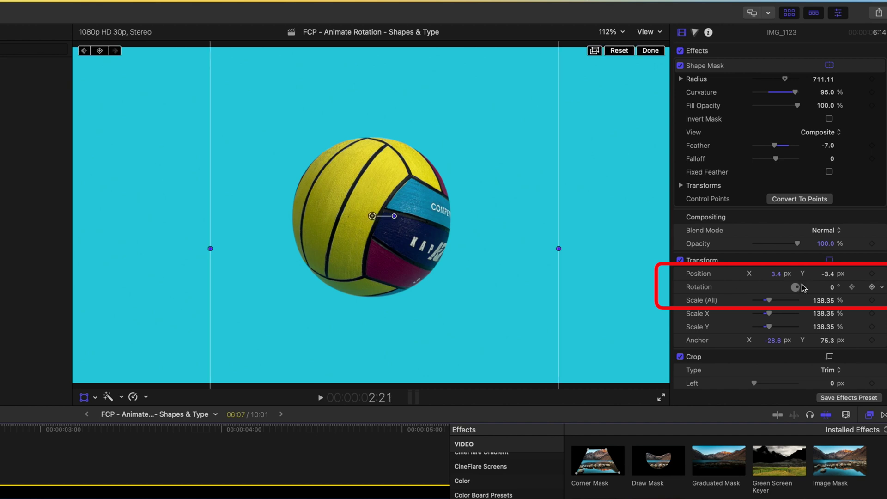
# - Jump back and forth between the two Rotation keyframes, using both the parameter's and the viewer's keyframe navigation
pyautogui.click(853, 288)
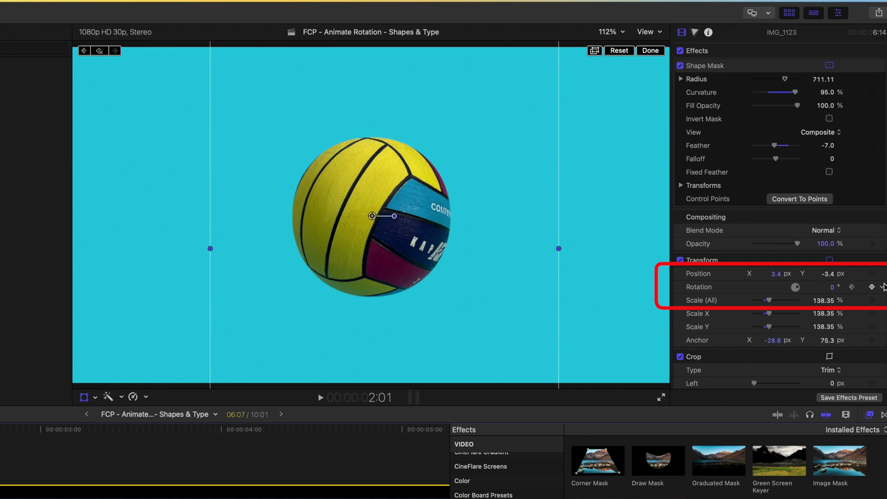
pyautogui.click(852, 287)
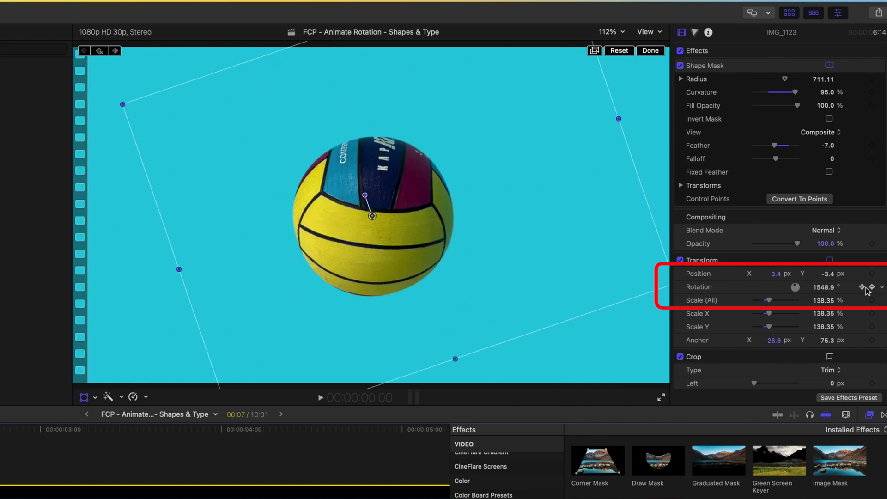
pyautogui.click(862, 287)
pyautogui.click(852, 287)
pyautogui.click(862, 287)
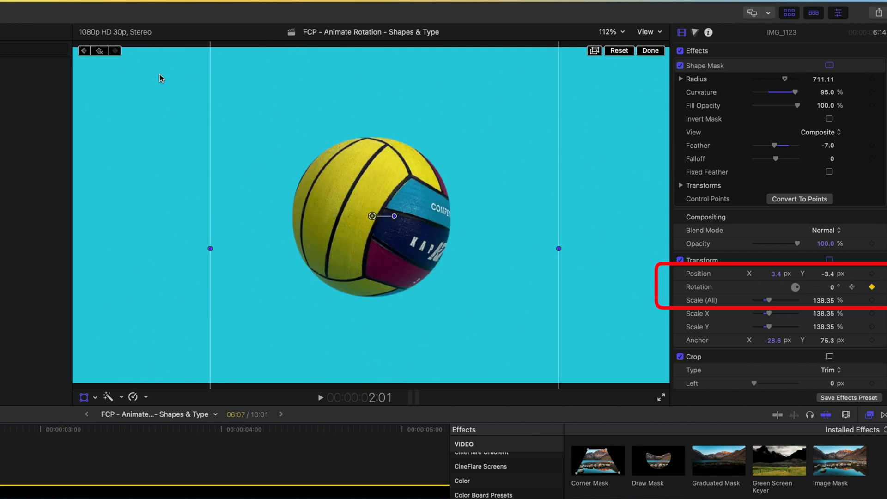
pyautogui.click(84, 50)
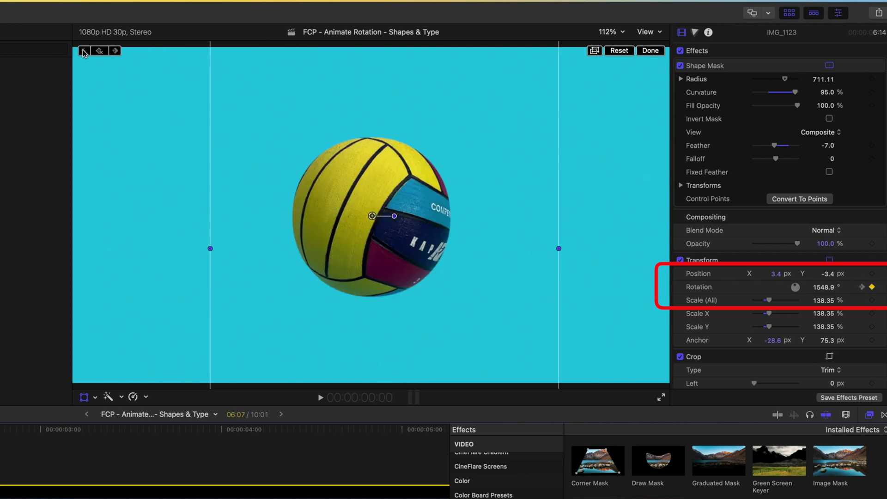
pyautogui.click(116, 51)
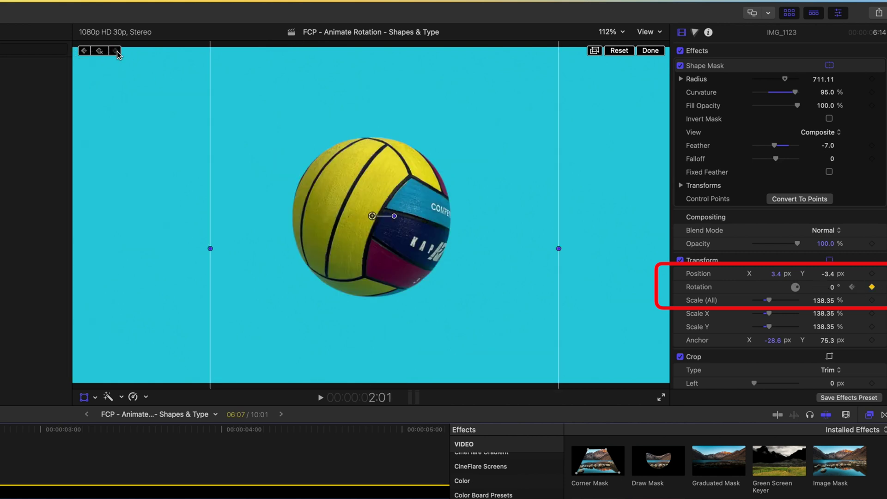
# - Try removing the Rotation keyframe at 2:01 and step two frames past it
pyautogui.click(873, 289)
pyautogui.press('Right')
pyautogui.press('Right')
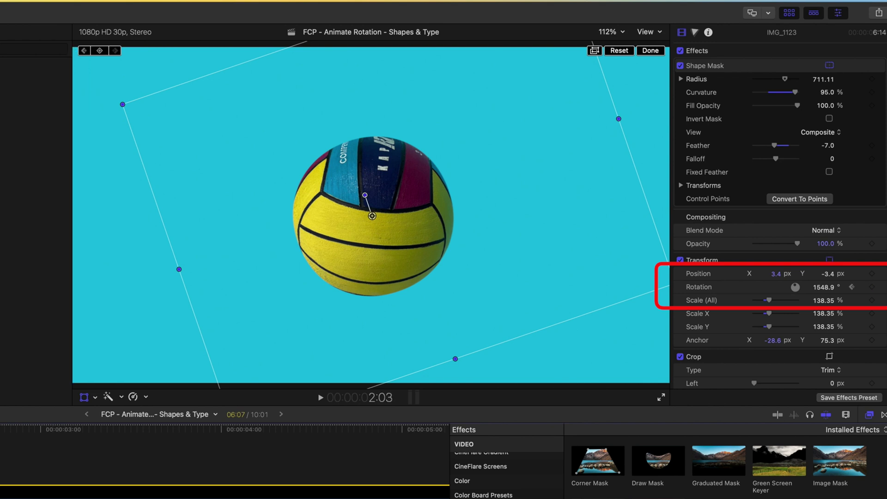
# - Step back through the Rotation keyframes to the clip's start and play the spin from there
pyautogui.hotkey('alt', ';')
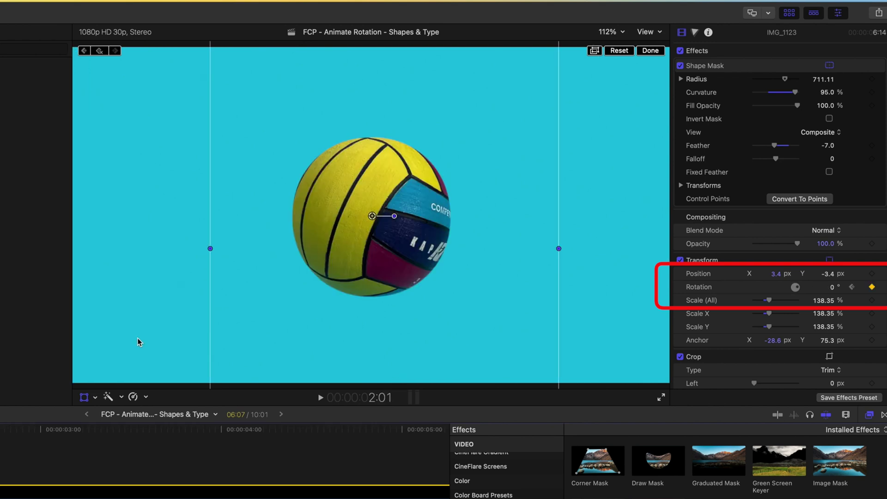
pyautogui.hotkey('alt', ';')
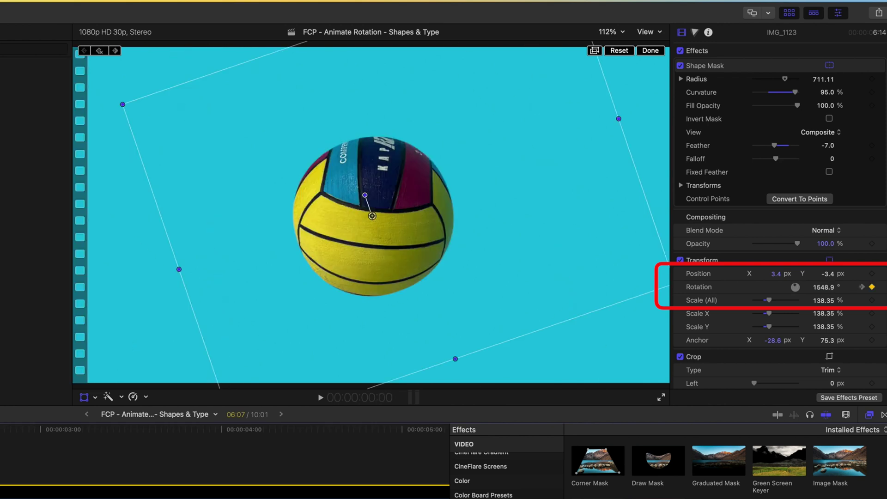
pyautogui.press('space')
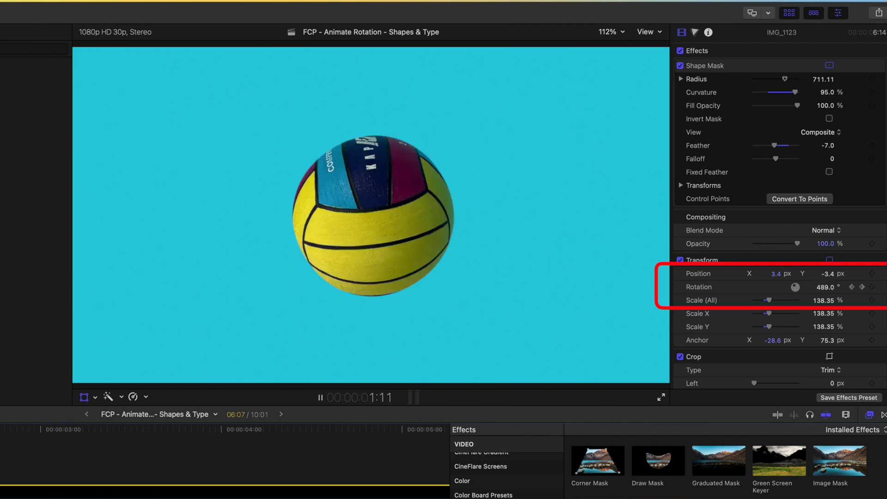
pyautogui.press('space')
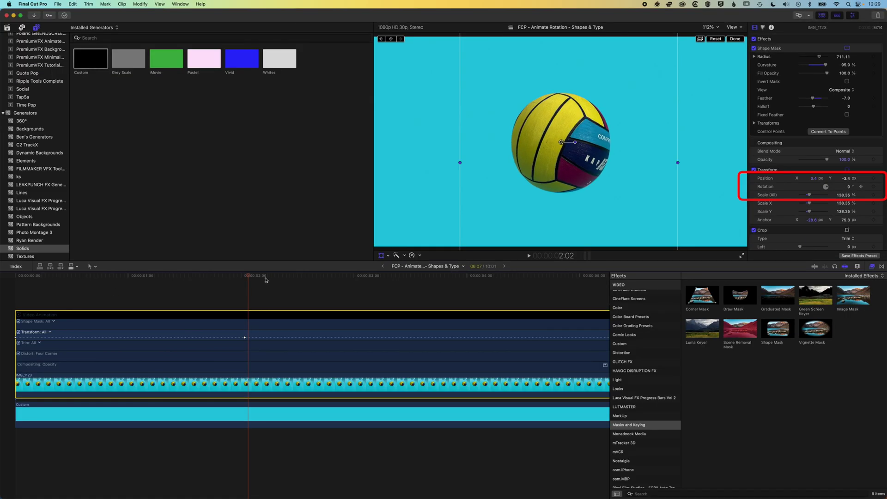
pyautogui.moveTo(252, 278); pyautogui.dragTo(2, 281)
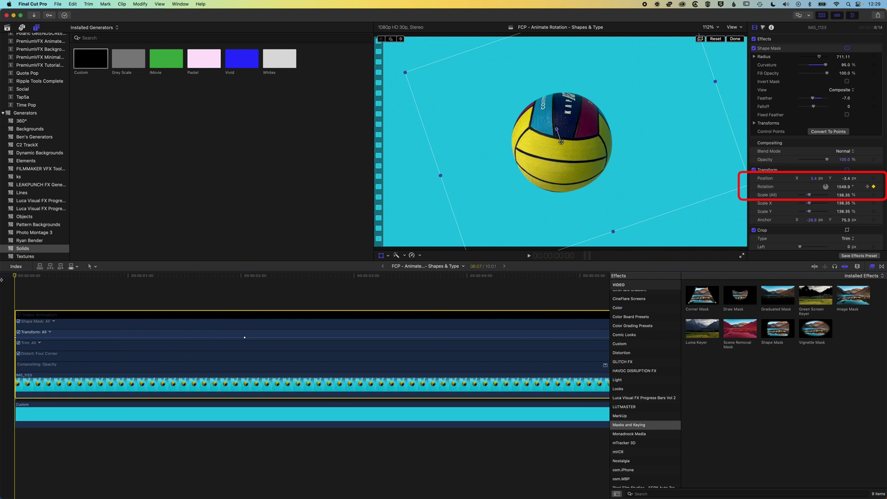
pyautogui.press('space')
pyautogui.press('space')
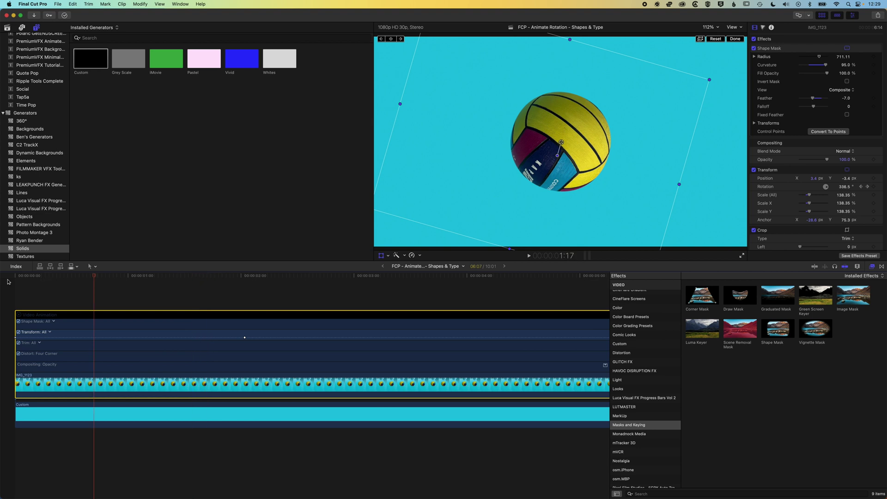
# - Apply the Radial blur effect to the ball clip and play the blurred spin from the start
pyautogui.press('Home')
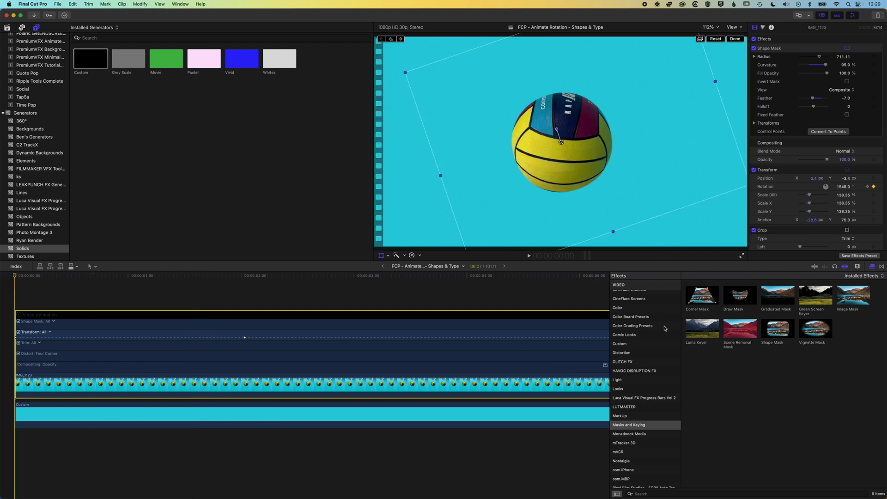
pyautogui.scroll(10, 642, 325)
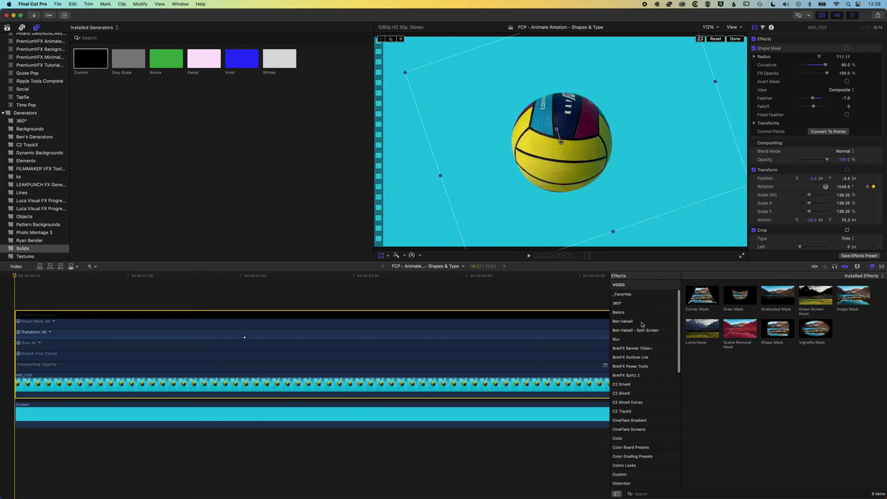
pyautogui.click(627, 342)
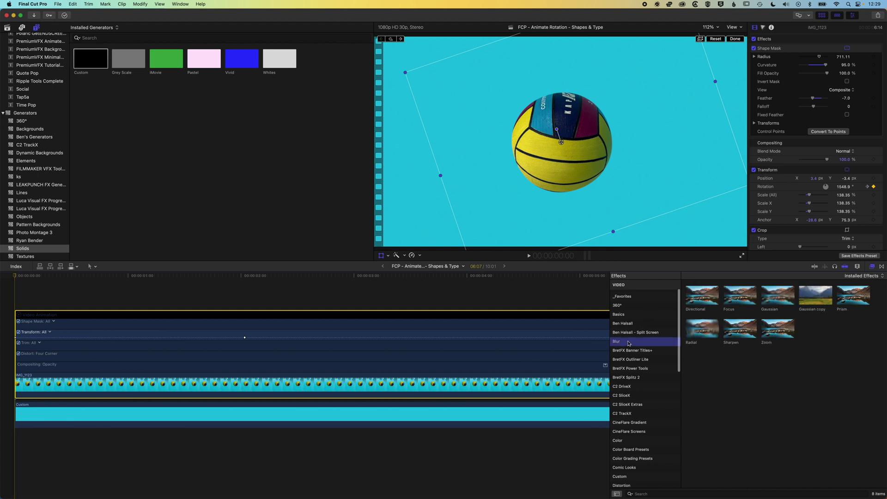
pyautogui.moveTo(563, 319); pyautogui.dragTo(164, 387)
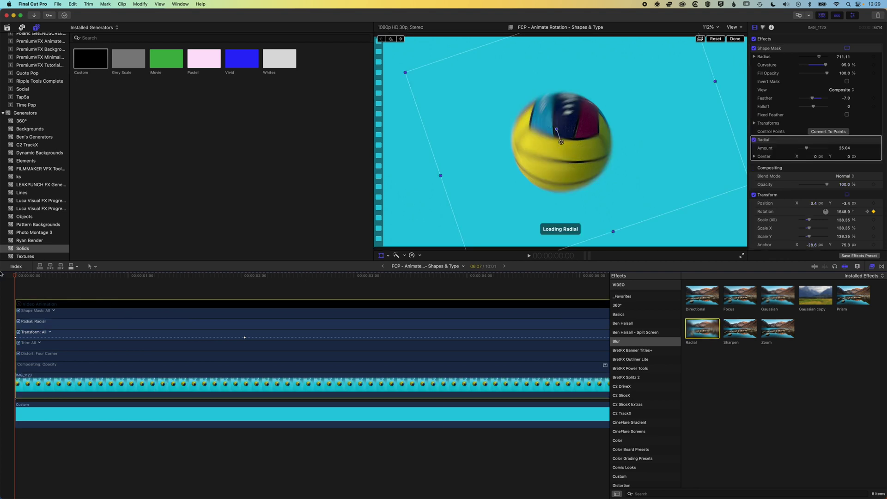
pyautogui.press('space')
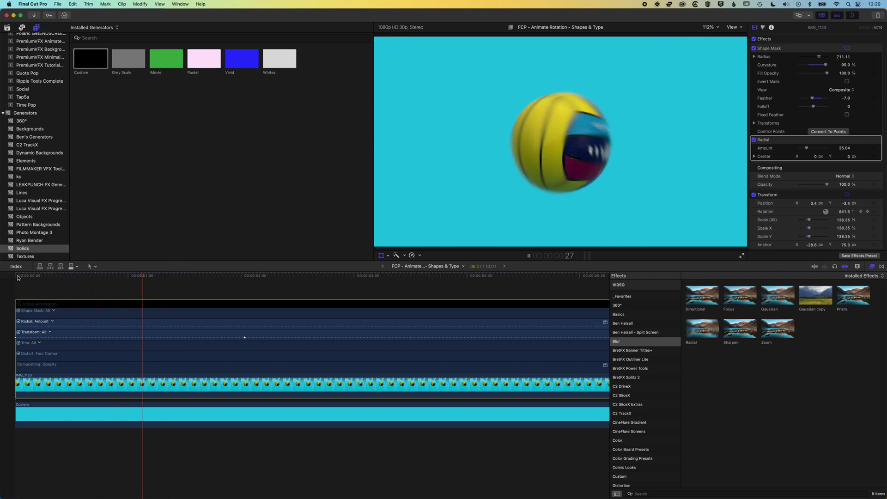
pyautogui.press('space')
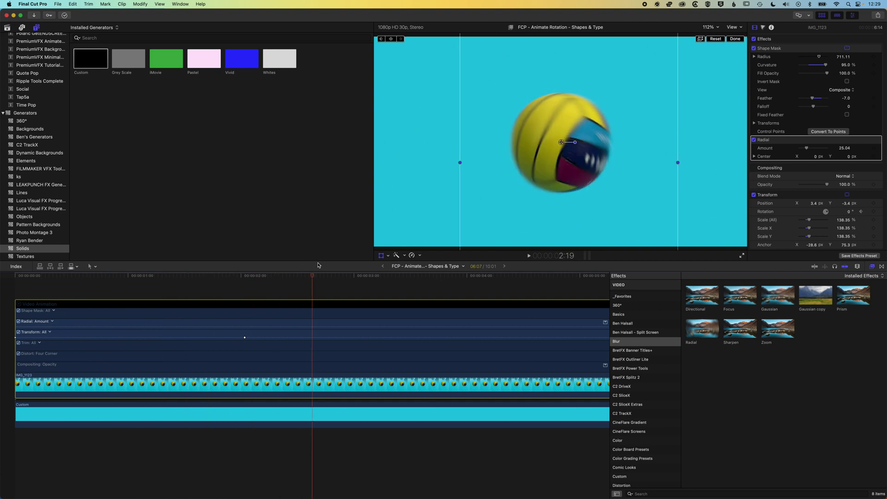
# - Keyframe the Radial blur Amount to stay at 25.04 at 1:27 and drop to 0 at 2:01
pyautogui.moveTo(313, 276); pyautogui.dragTo(212, 278)
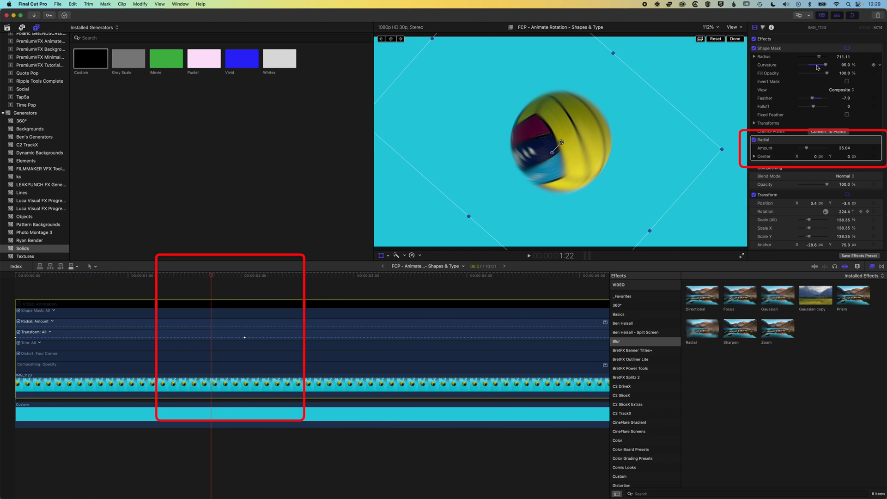
pyautogui.moveTo(212, 278); pyautogui.dragTo(232, 279)
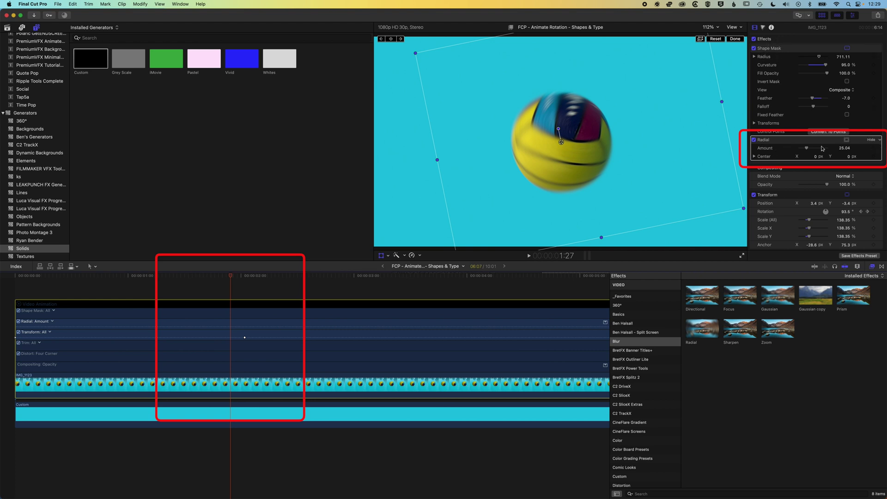
pyautogui.click(874, 149)
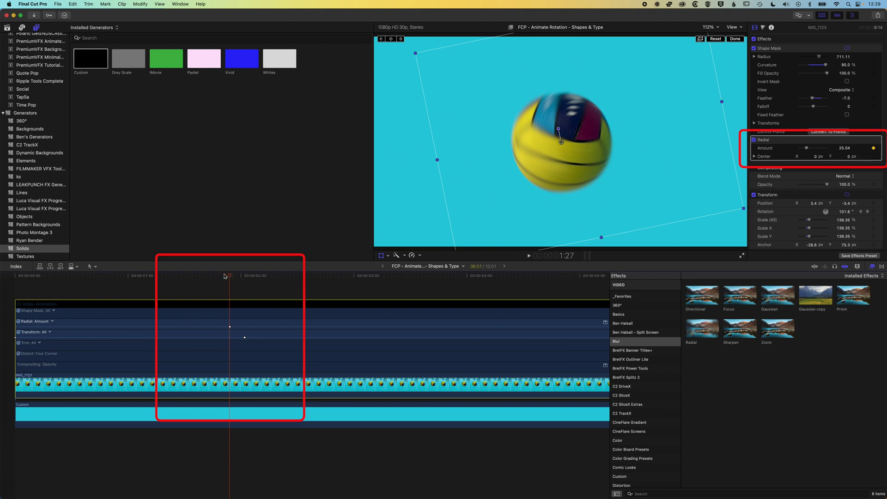
pyautogui.moveTo(231, 277); pyautogui.dragTo(243, 278)
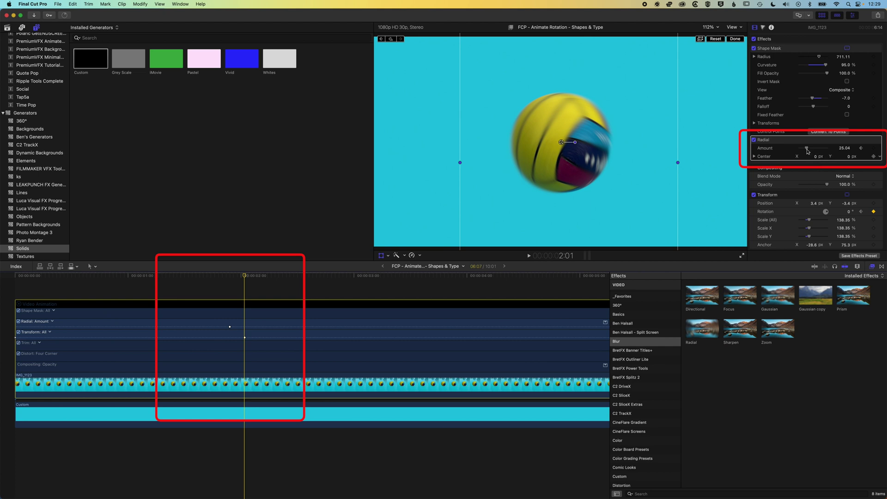
pyautogui.moveTo(785, 151); pyautogui.dragTo(781, 152)
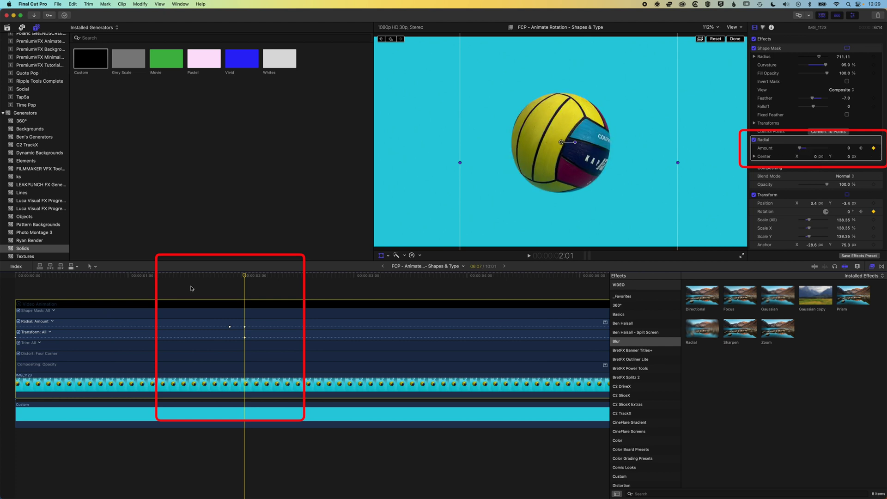
# - Play the spin with its blur fade-out from the clip's start, and return to the beginning
pyautogui.moveTo(144, 277); pyautogui.dragTo(1, 280)
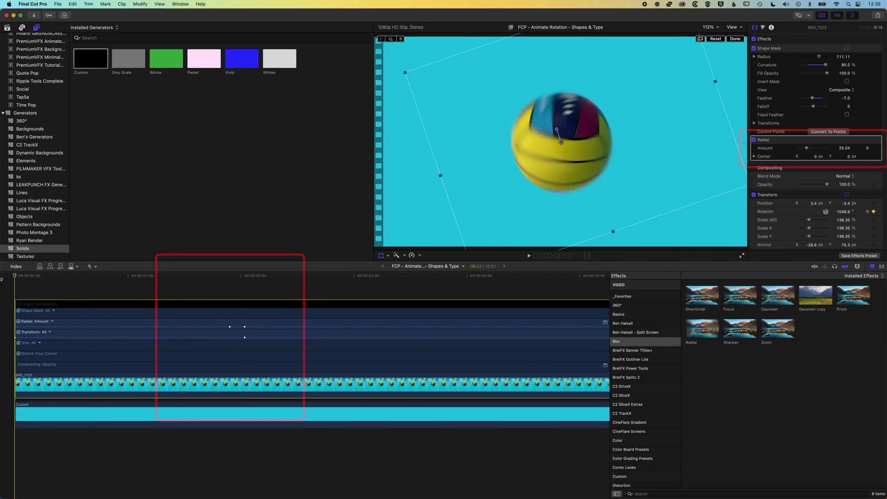
pyautogui.press('space')
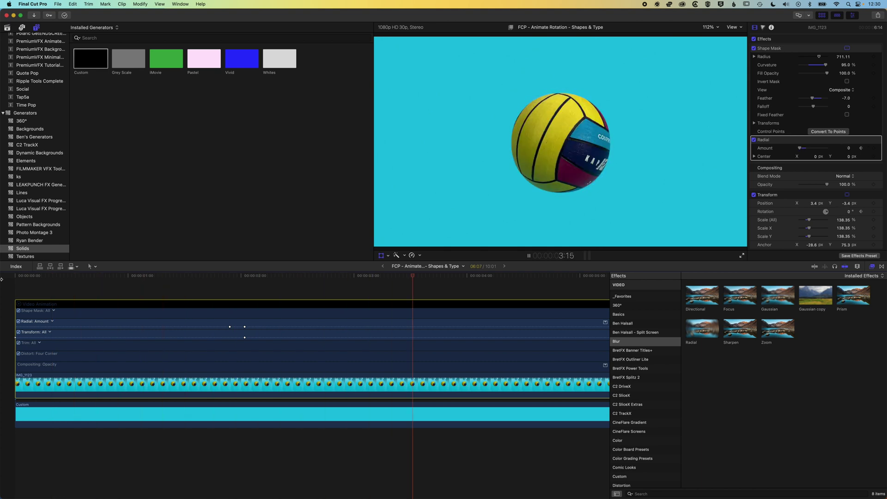
pyautogui.press('space')
pyautogui.press('Home')
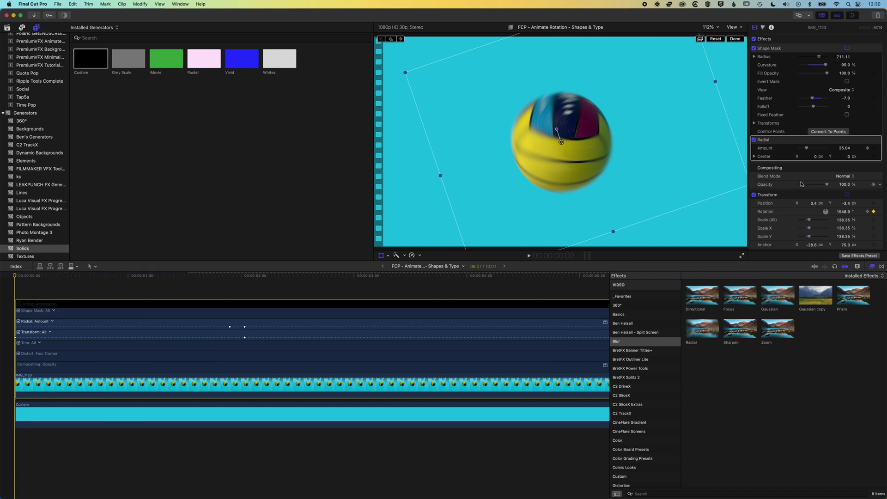
# - Try keyframing the ball's Position at the clip's start and at 2:01, so that it enters from off screen
pyautogui.scroll(-3, 801, 184)
pyautogui.scroll(-1, 807, 157)
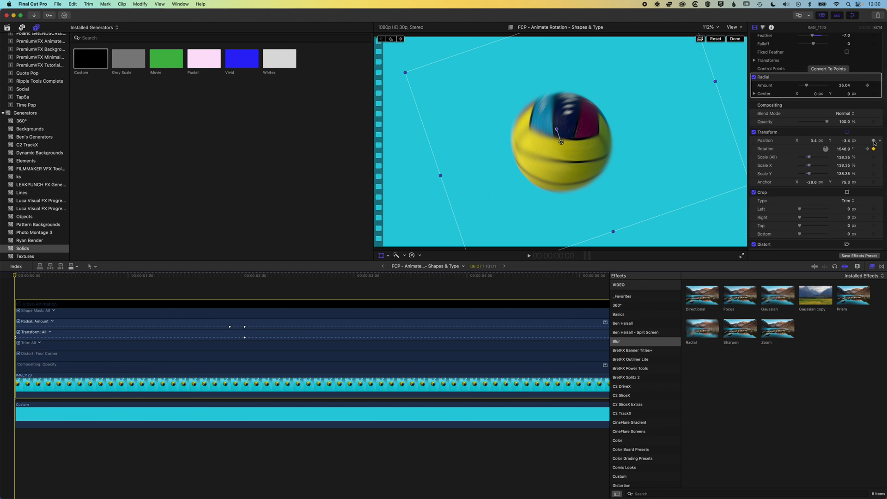
pyautogui.click(246, 277)
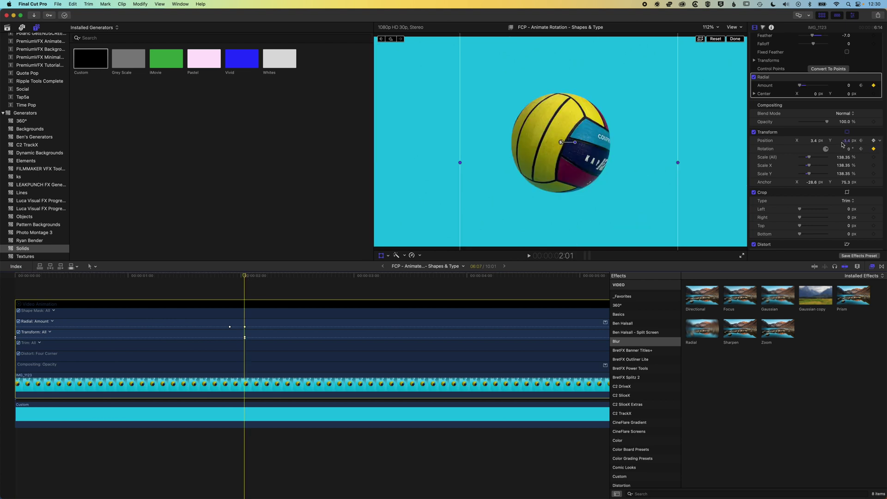
pyautogui.press('Home')
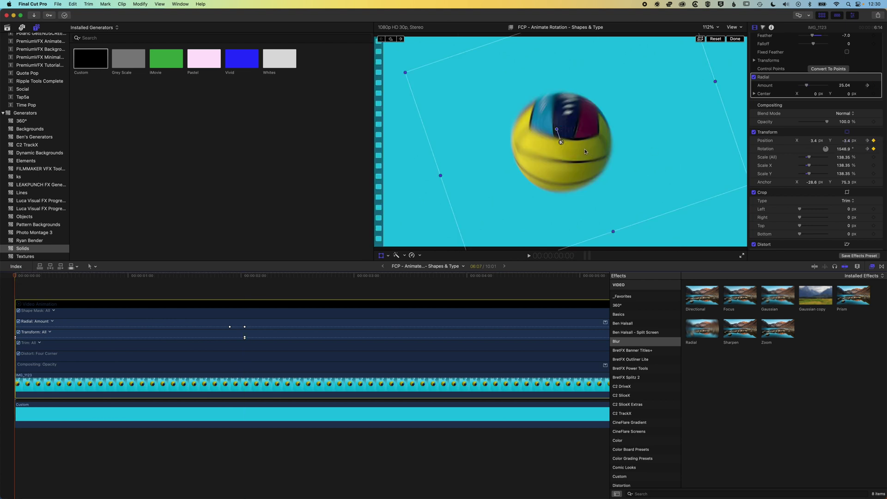
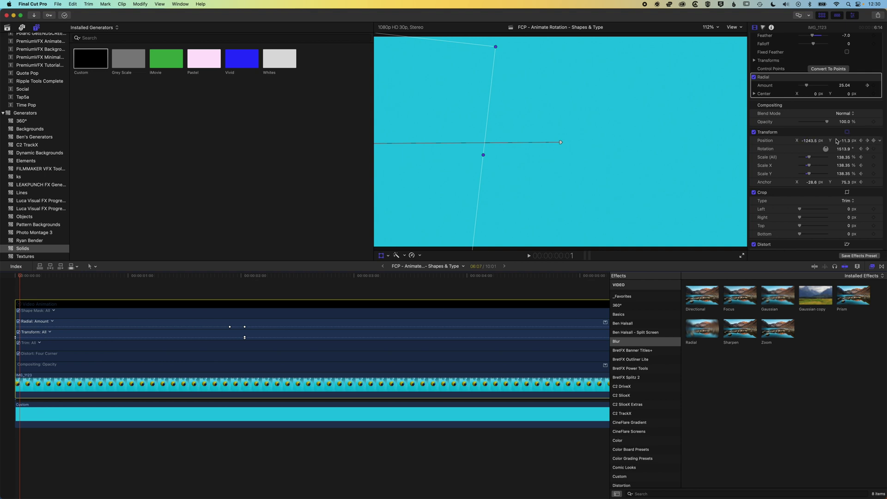
# - Reset the ball clip's Position parameter and play the spin from the start up to 1:05
pyautogui.click(880, 142)
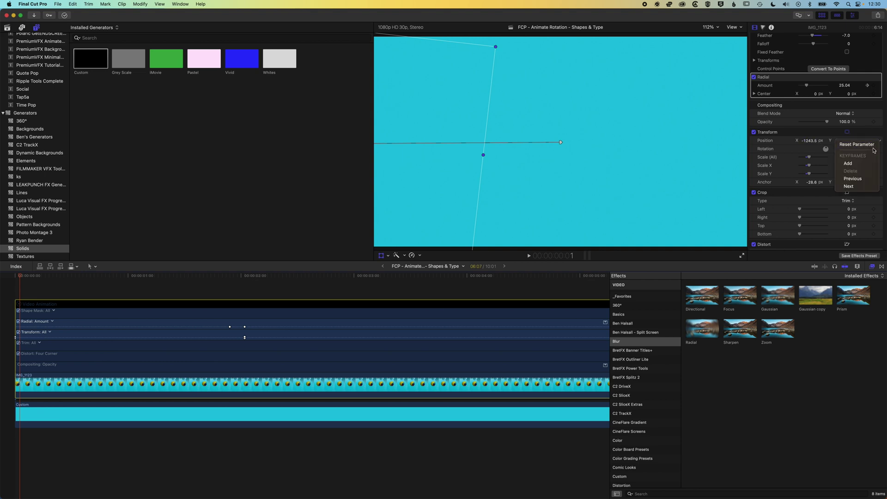
pyautogui.click(871, 147)
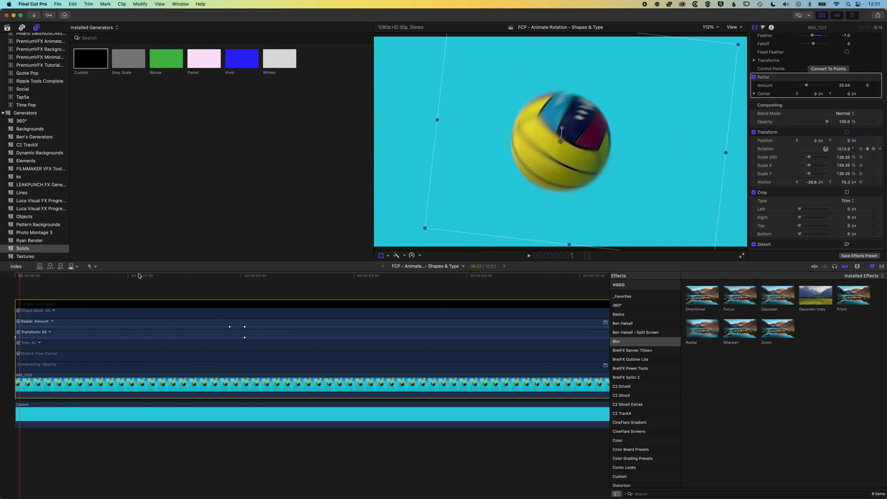
pyautogui.moveTo(39, 277); pyautogui.dragTo(1, 279)
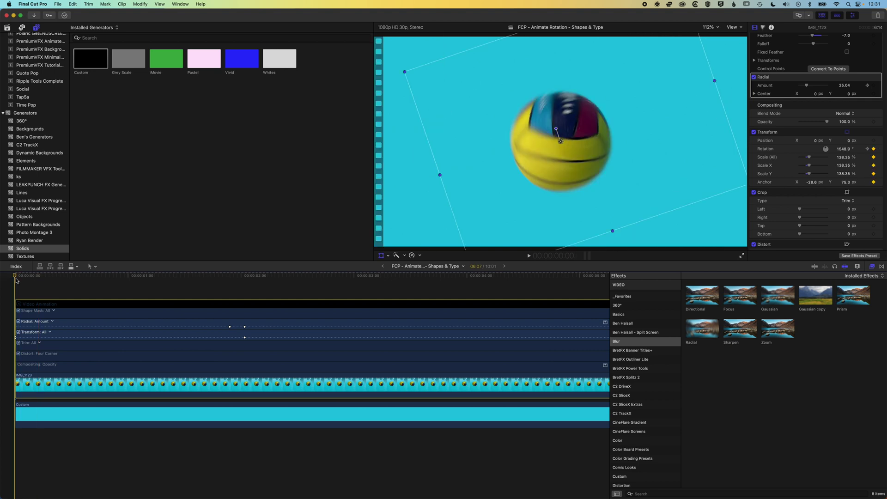
pyautogui.press('space')
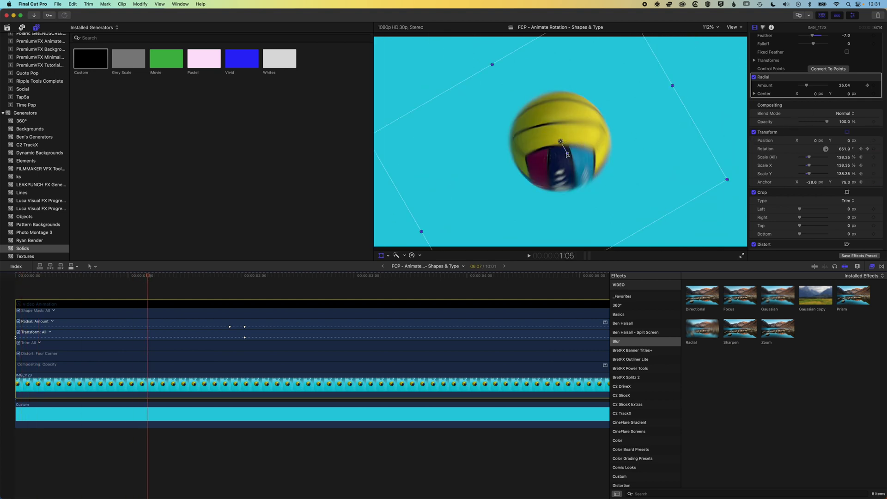
# - Rotate the ball in the viewer at 1:05 to add a Transform keyframe, and play the result from the start
pyautogui.moveTo(561, 116); pyautogui.dragTo(583, 159)
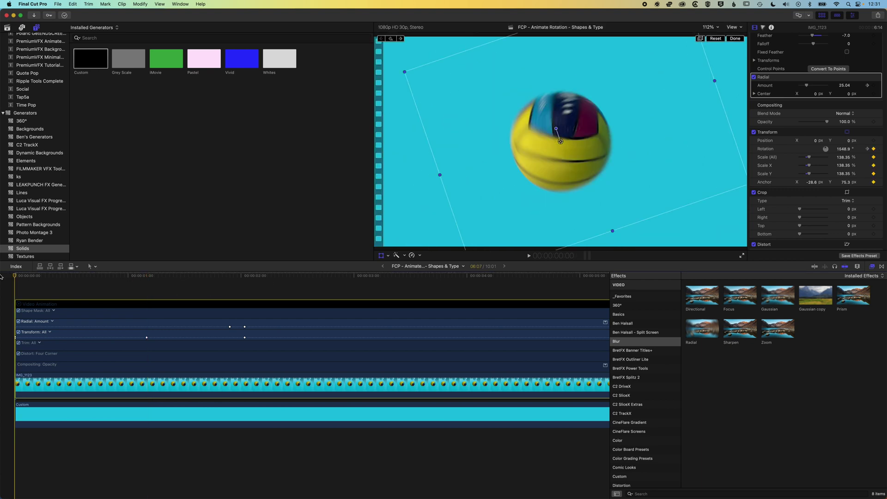
pyautogui.press('Home')
pyautogui.press('space')
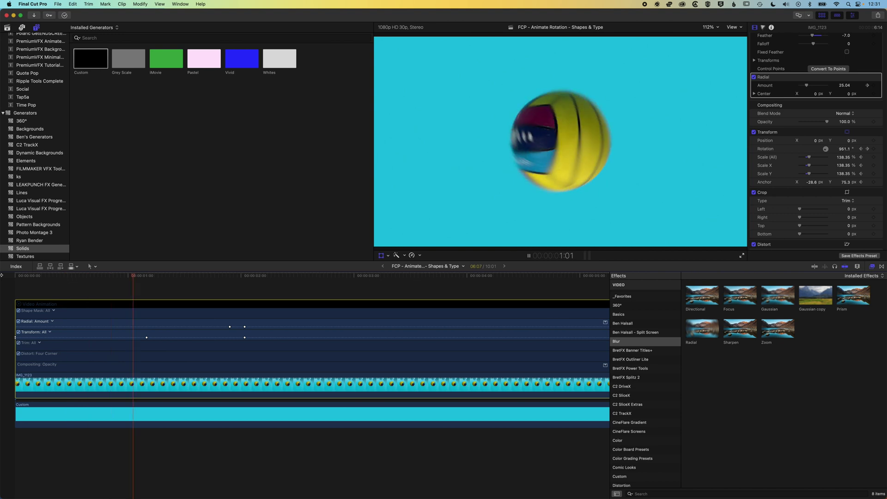
pyautogui.press('space')
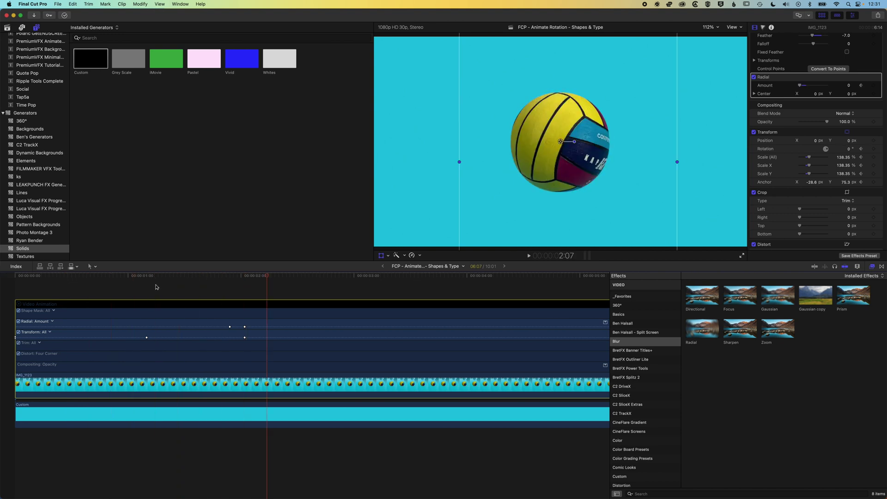
# - Rotate the ball in the viewer to about 1535° at frame 26, adding another Transform keyframe
pyautogui.moveTo(54, 277); pyautogui.dragTo(1, 282)
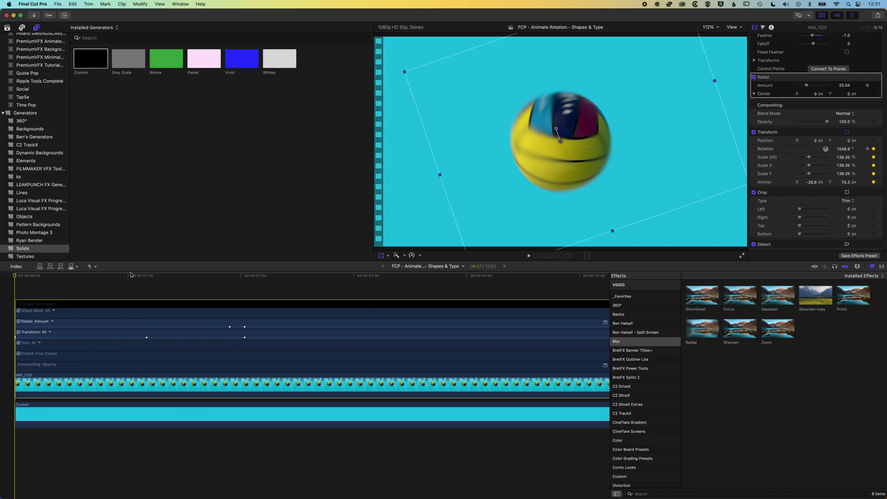
pyautogui.click(116, 276)
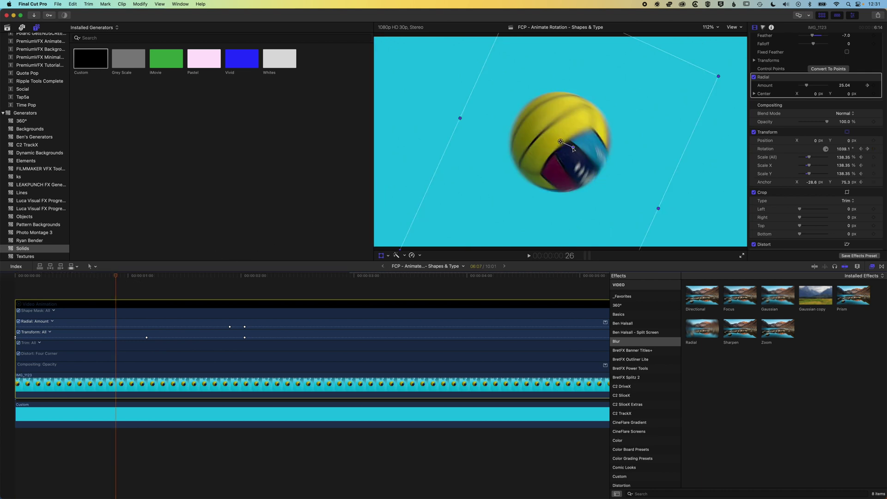
pyautogui.moveTo(573, 146); pyautogui.dragTo(524, 116)
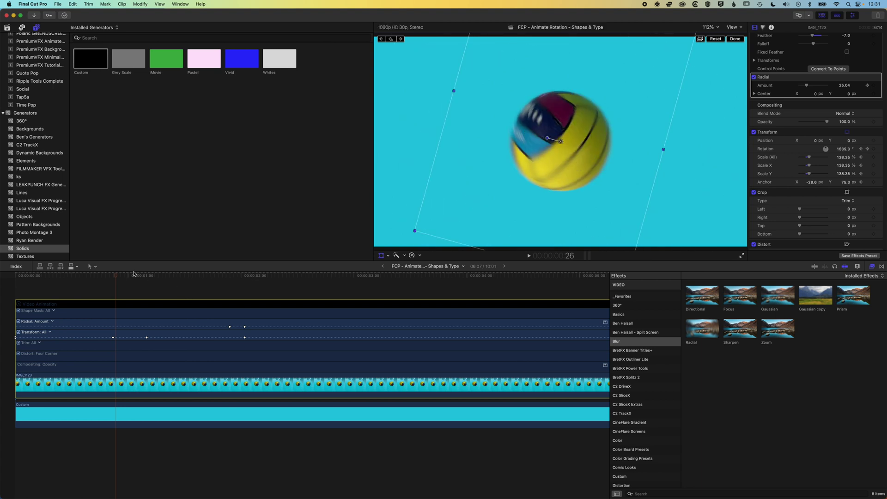
# - Play the retimed spin twice from the clip's start to check the changes in rotation speed
pyautogui.click(15, 280)
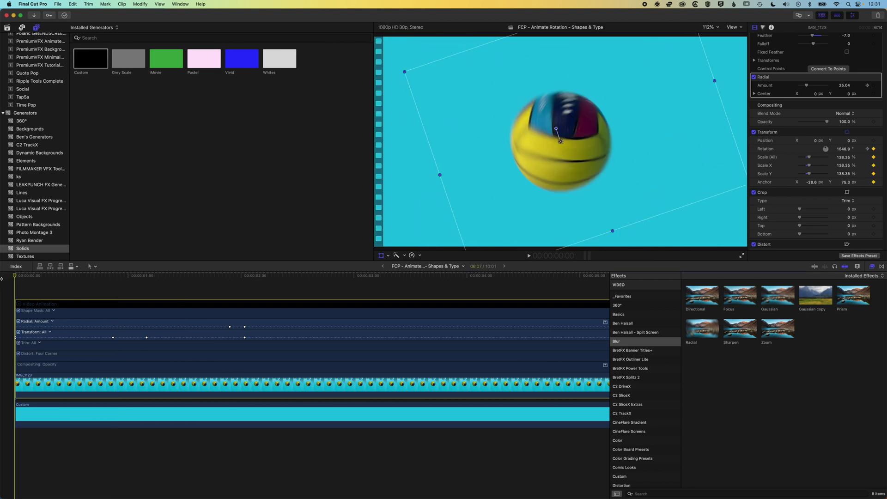
pyautogui.press('space')
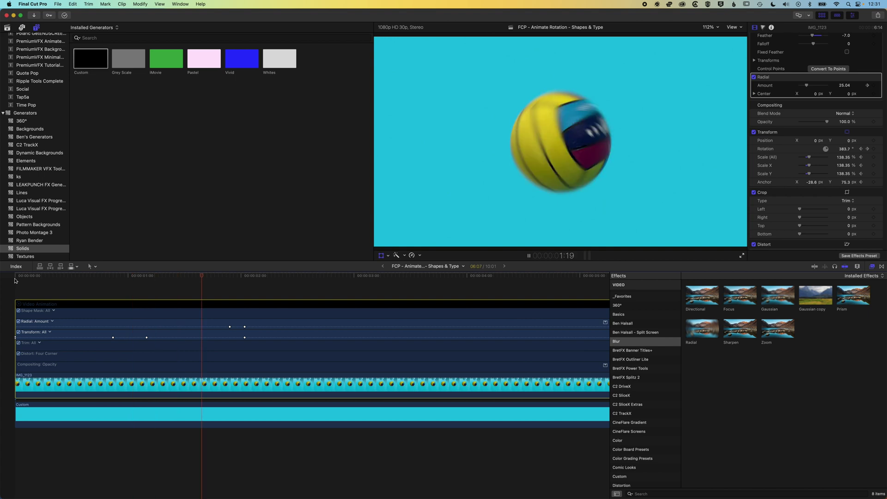
pyautogui.press('space')
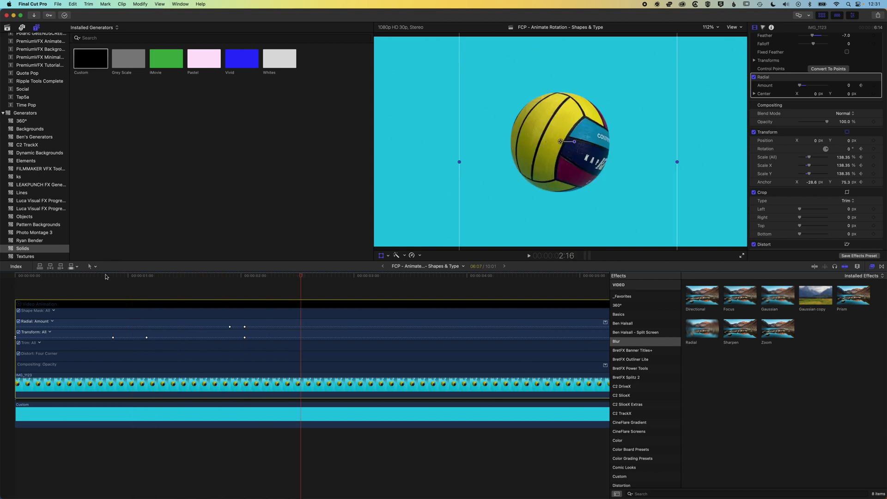
pyautogui.click(15, 279)
pyautogui.press('space')
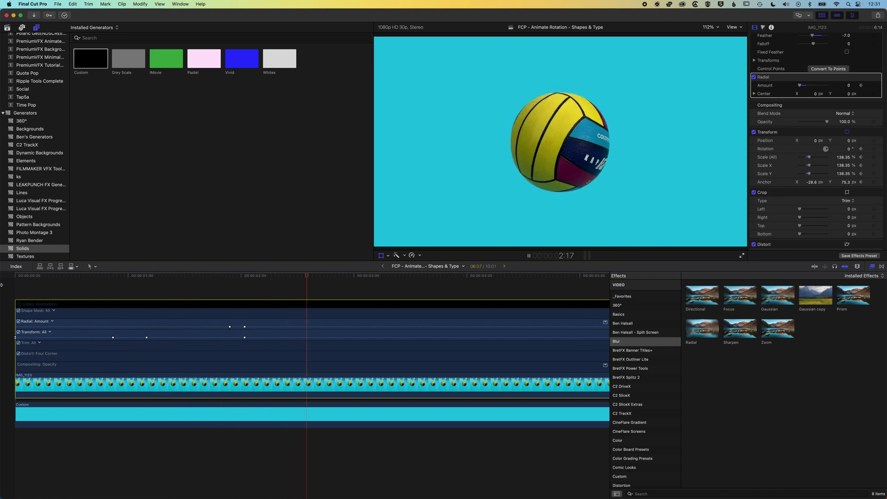
pyautogui.press('space')
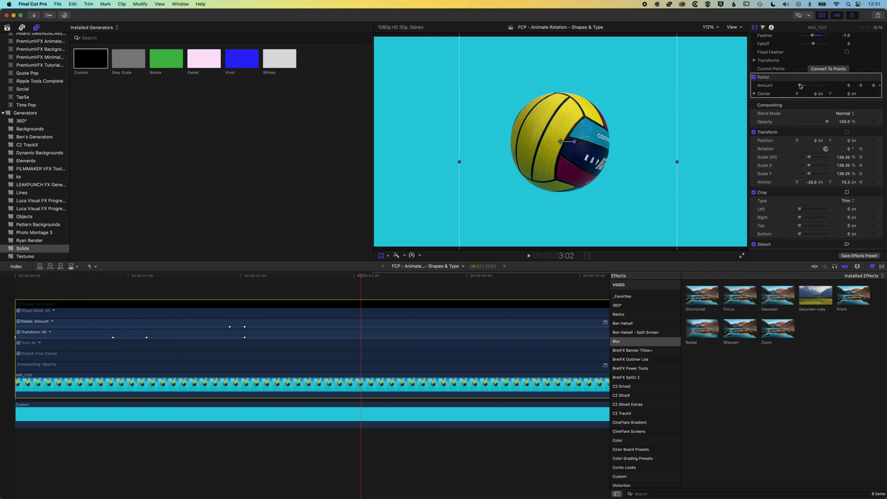
# - Toggle the Shape Mask effect on the ball clip
pyautogui.scroll(3, 794, 65)
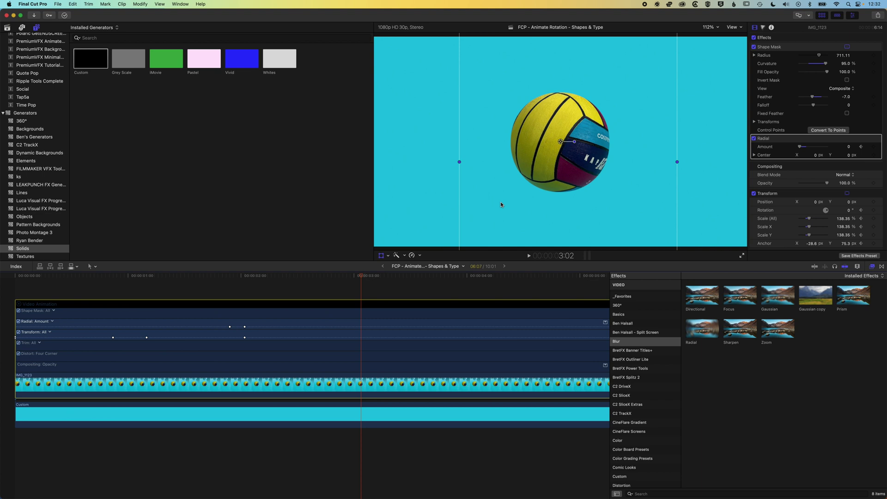
pyautogui.click(753, 47)
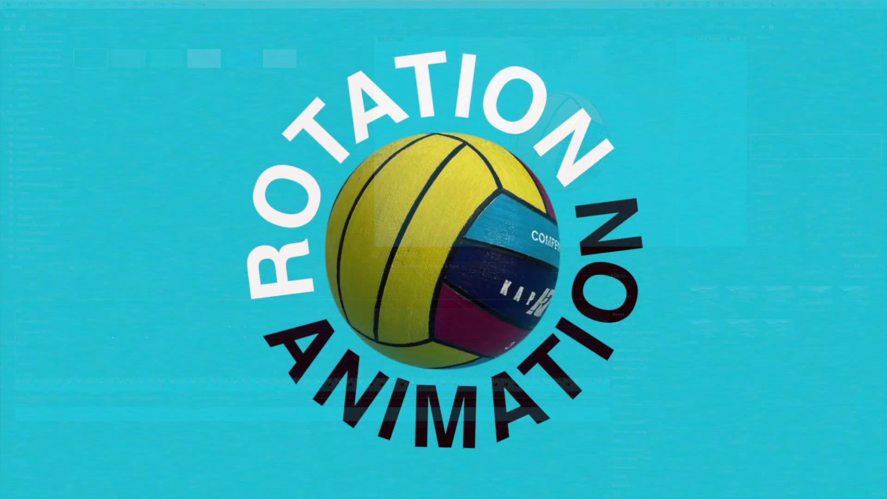